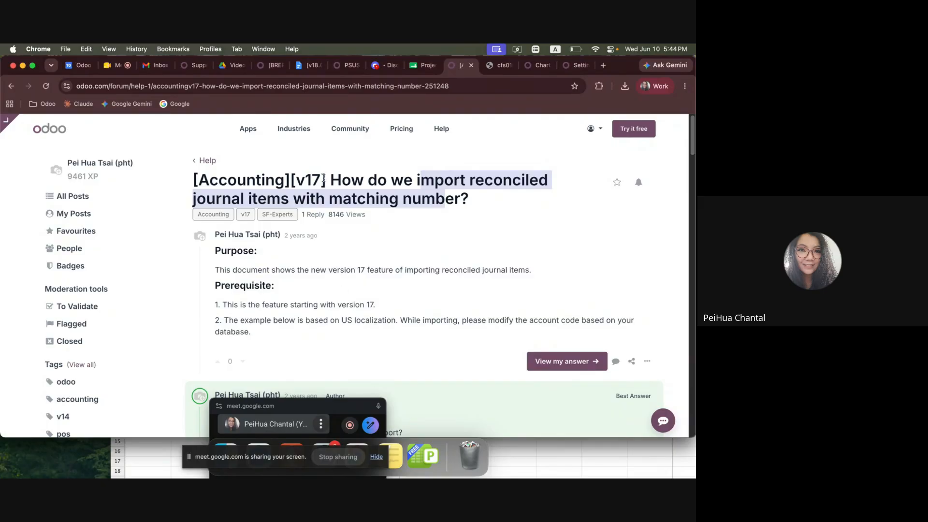
# Step: Switch to the Odoo Accounting settings, open the full-history import guide under Initial Setup, and locate the Import Journal Items section
pyautogui.moveTo(323, 179); pyautogui.dragTo(291, 179)
pyautogui.click(577, 65)
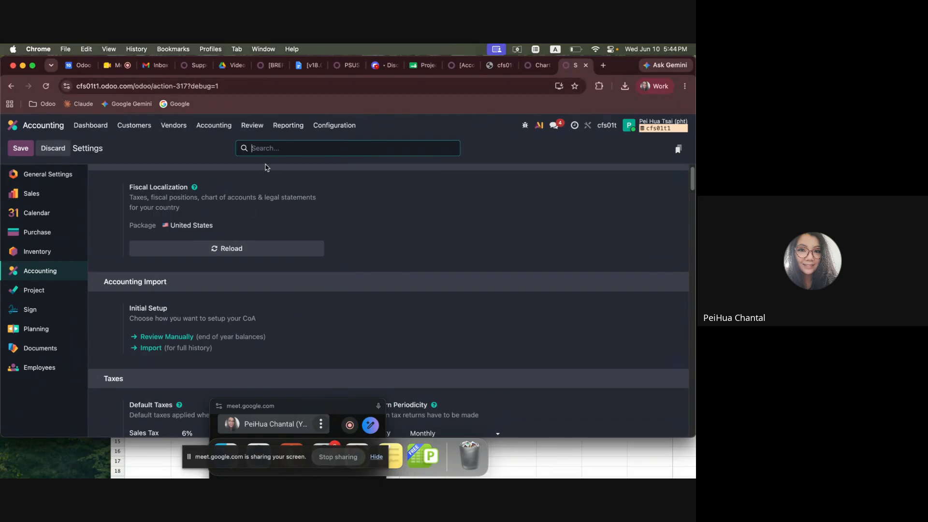
pyautogui.click(326, 127)
pyautogui.click(475, 187)
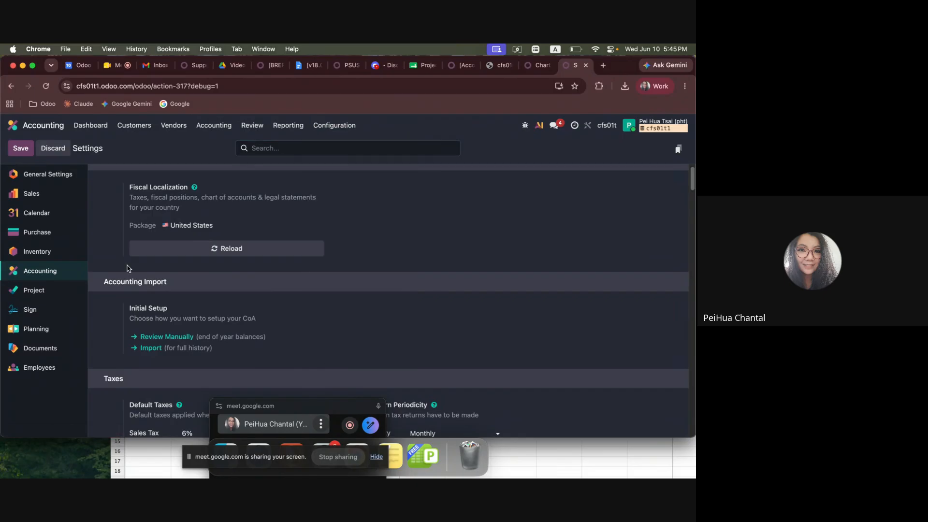
pyautogui.click(151, 348)
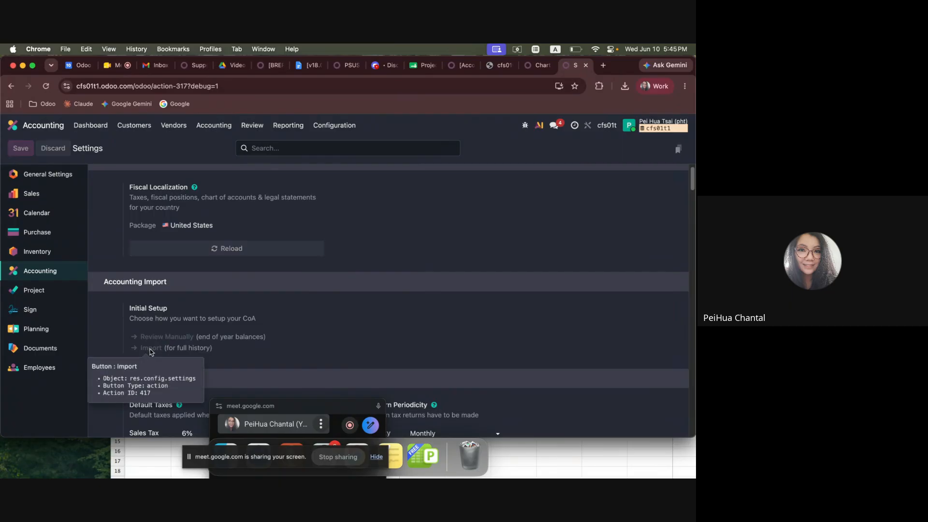
pyautogui.click(445, 228)
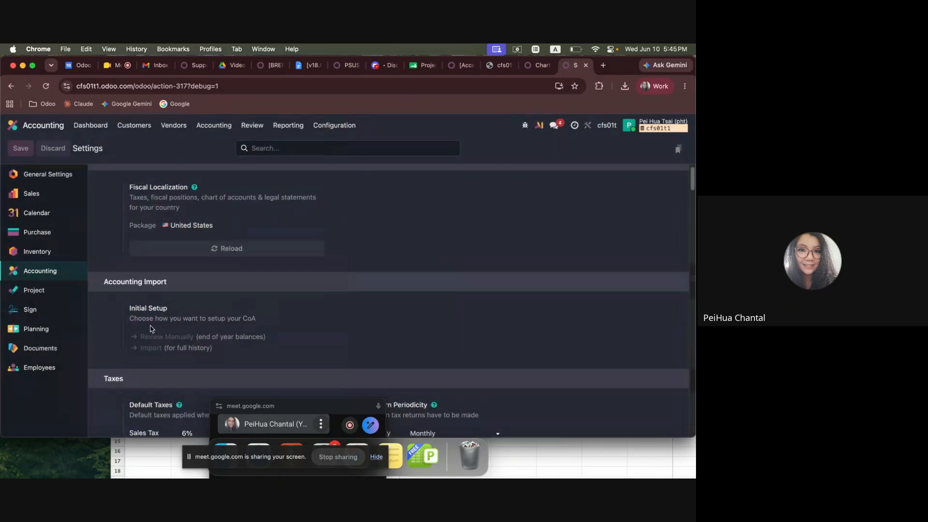
pyautogui.click(46, 86)
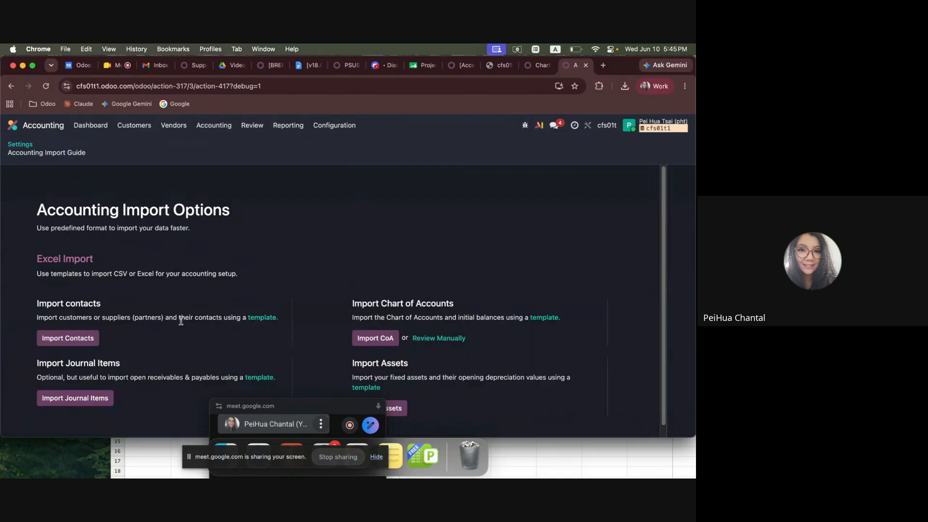
pyautogui.scroll(-2, 85, 326)
pyautogui.moveTo(75, 319); pyautogui.dragTo(119, 322)
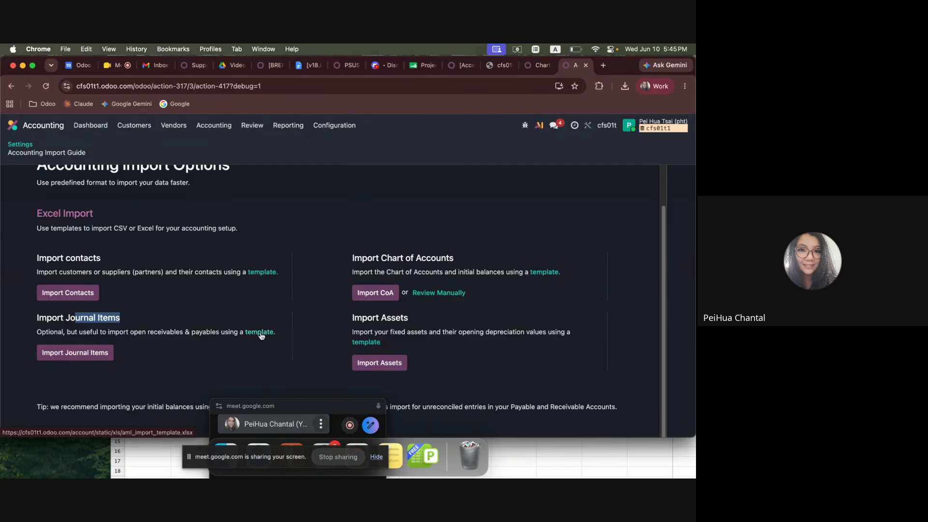
# Step: Switch to PlanMaker and examine the journal_id values in the journal items import template
pyautogui.click(424, 456)
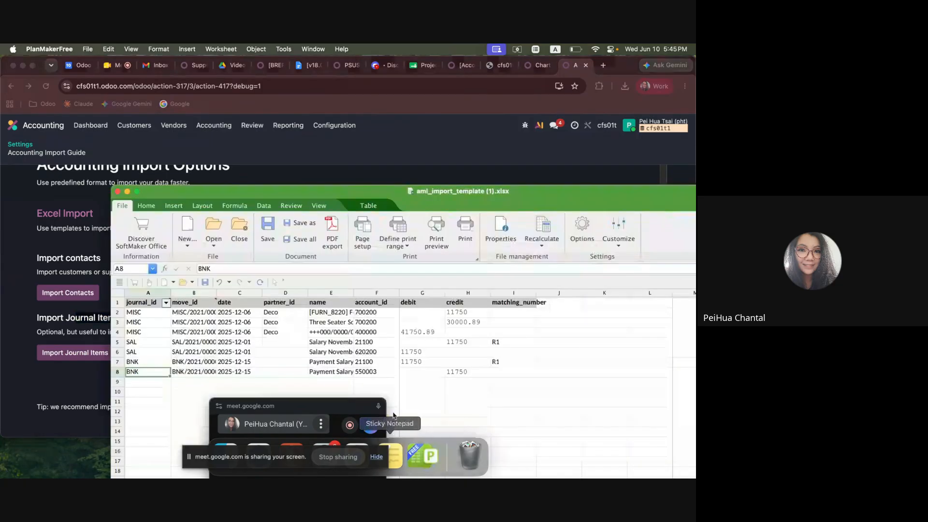
pyautogui.moveTo(150, 313); pyautogui.dragTo(155, 404)
pyautogui.click(155, 316)
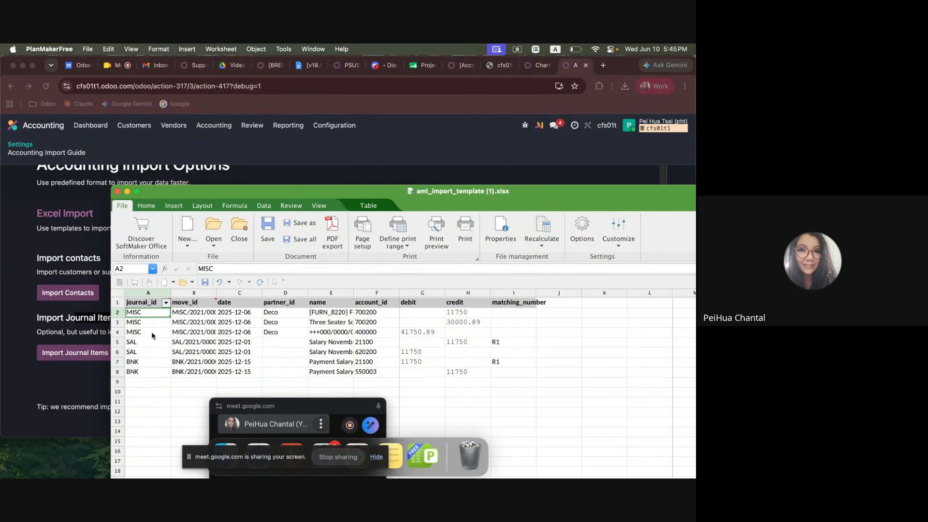
pyautogui.moveTo(153, 341); pyautogui.dragTo(157, 373)
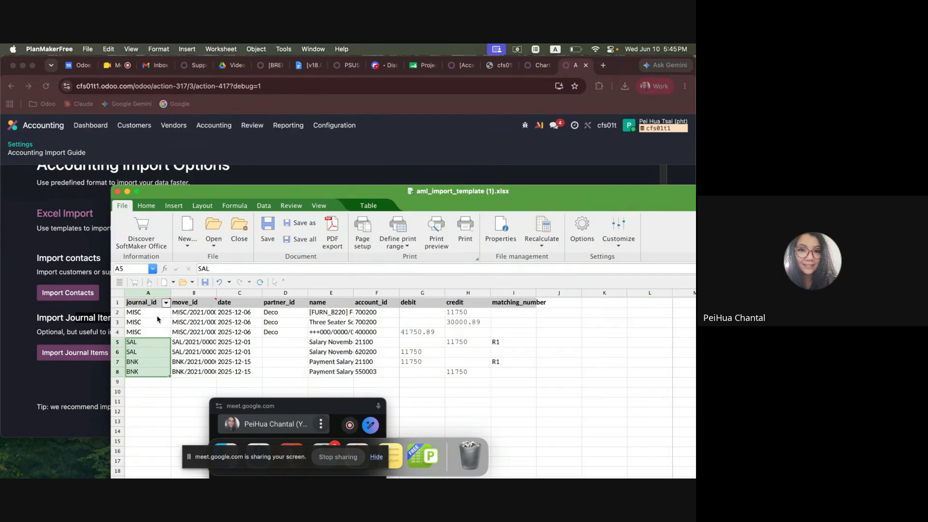
pyautogui.click(156, 317)
# Step: Return to Odoo in Chrome, open the Journals list to check the sequence prefixes, and select the Miscellaneous Operations journal
pyautogui.click(312, 148)
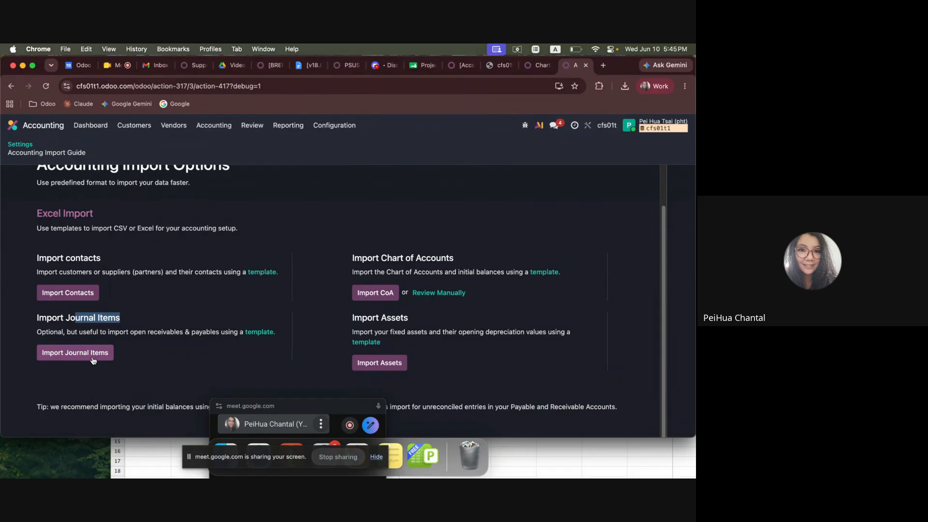
pyautogui.click(333, 125)
pyautogui.click(346, 200)
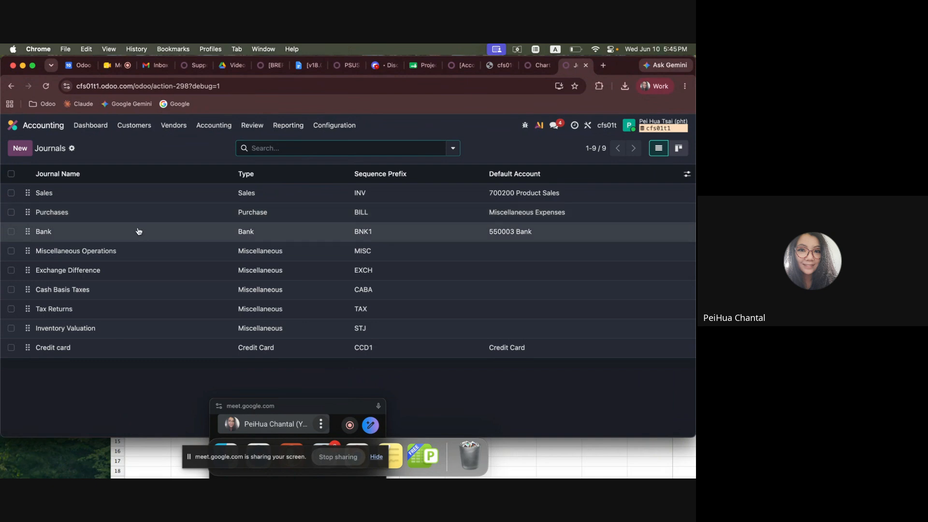
pyautogui.click(11, 251)
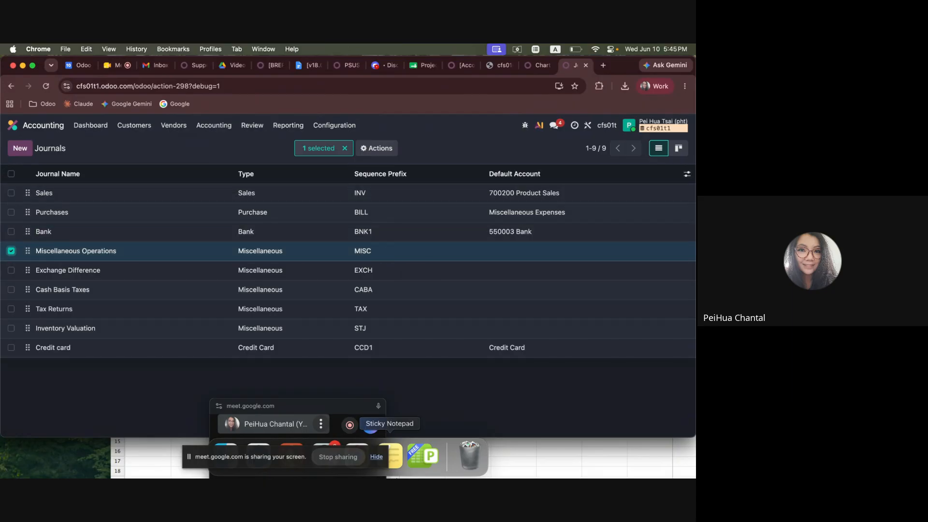
# Step: Switch to the import template in PlanMaker and set the journal_id in rows 5 and 6 to INV
pyautogui.click(420, 461)
pyautogui.click(131, 341)
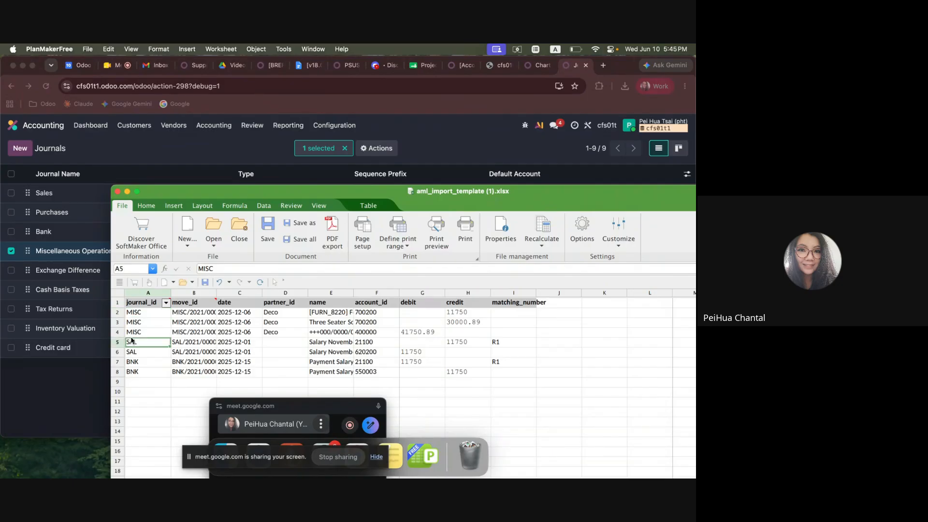
pyautogui.write('INV')
pyautogui.press('Return')
pyautogui.write('INV')
pyautogui.press('Return')
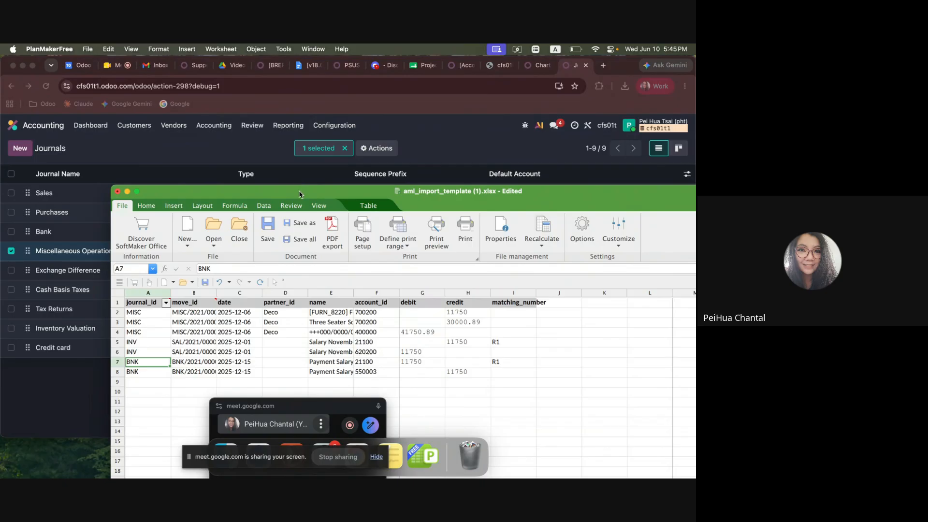
# Step: Reposition the template window to reveal the Odoo prefixes and set the journal_id in rows 7 and 8 to BNK1
pyautogui.moveTo(300, 192); pyautogui.dragTo(298, 266)
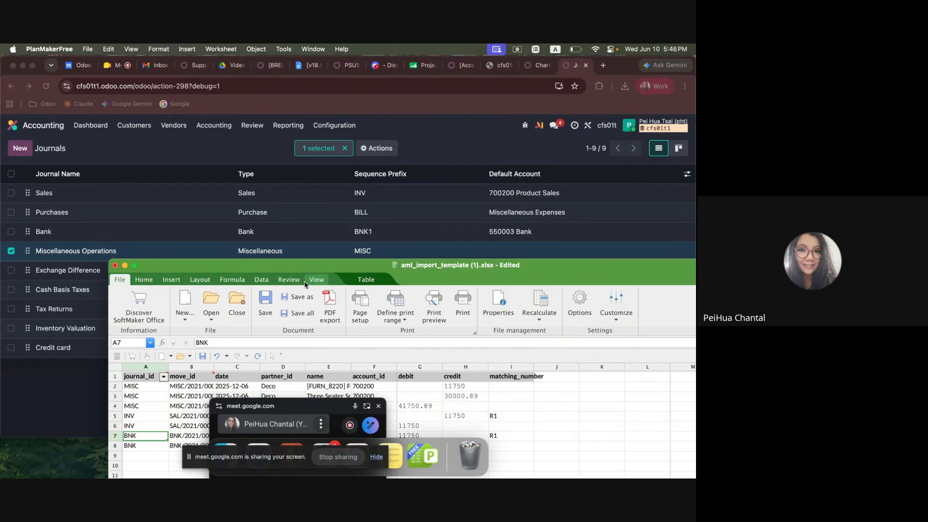
pyautogui.moveTo(305, 267); pyautogui.dragTo(339, 178)
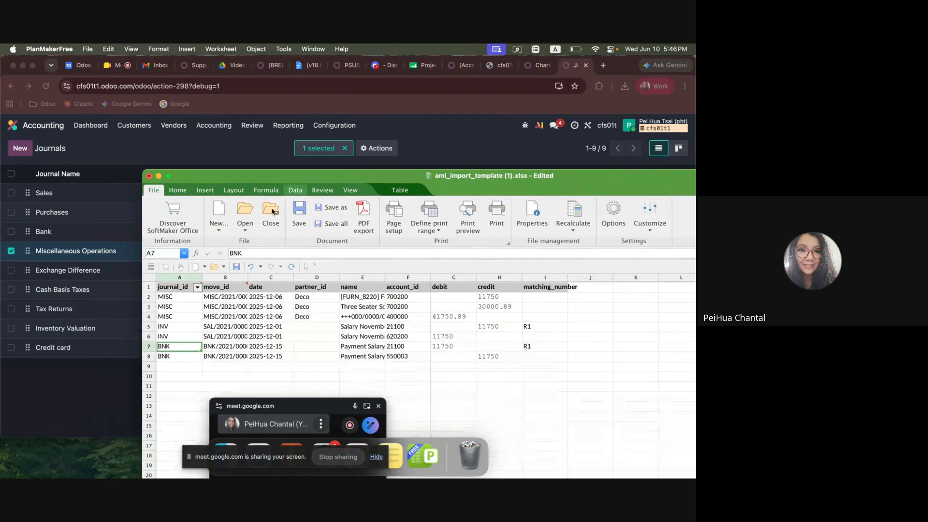
pyautogui.doubleClick(182, 350)
pyautogui.write('1')
pyautogui.press('Return')
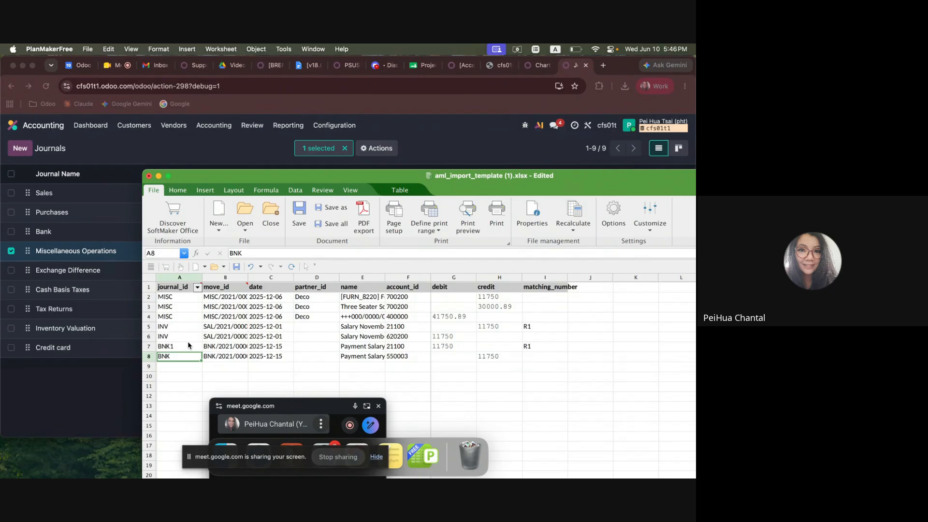
pyautogui.doubleClick(173, 357)
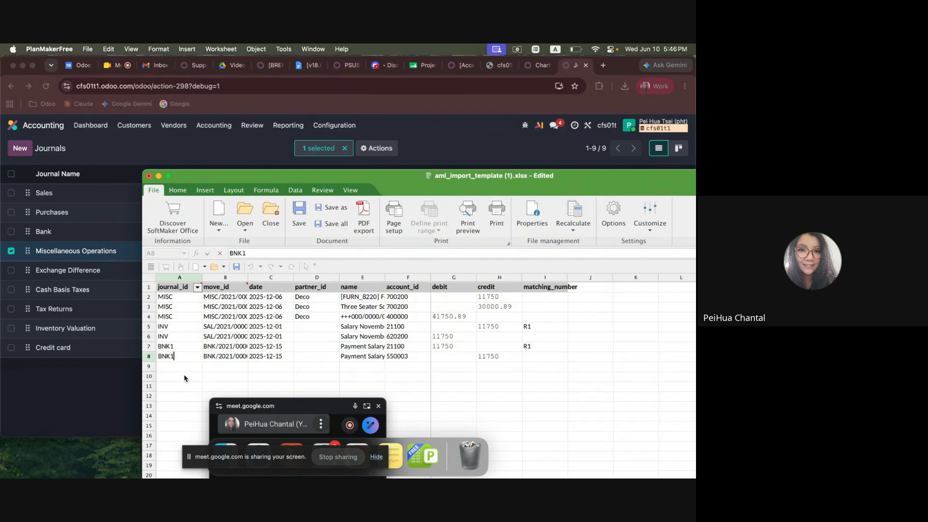
pyautogui.click(185, 319)
# Step: Review the journal_id column and examine the move_id entry names in rows 2 to 8 of the template
pyautogui.moveTo(184, 298); pyautogui.dragTo(188, 357)
pyautogui.click(231, 299)
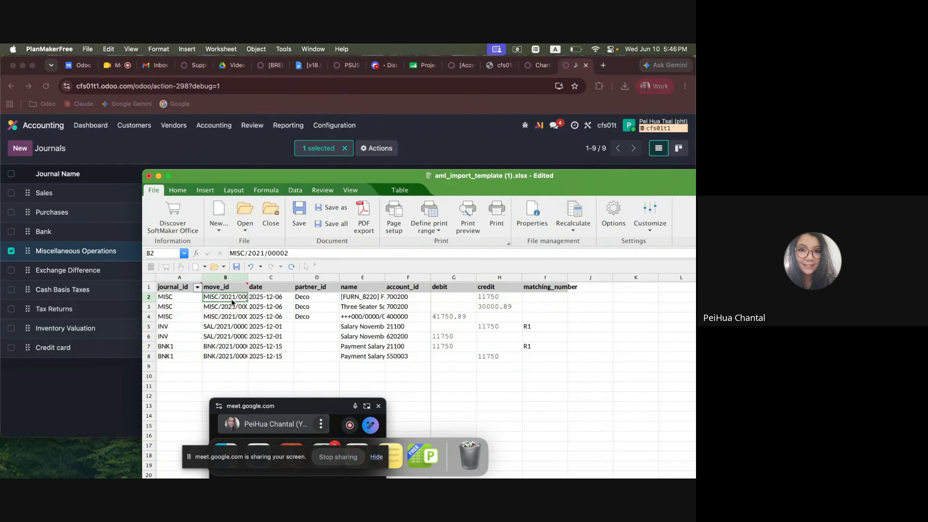
pyautogui.press('Down')
pyautogui.press('Down')
pyautogui.press('Down')
pyautogui.press('Down')
pyautogui.press('Down')
pyautogui.press('Down')
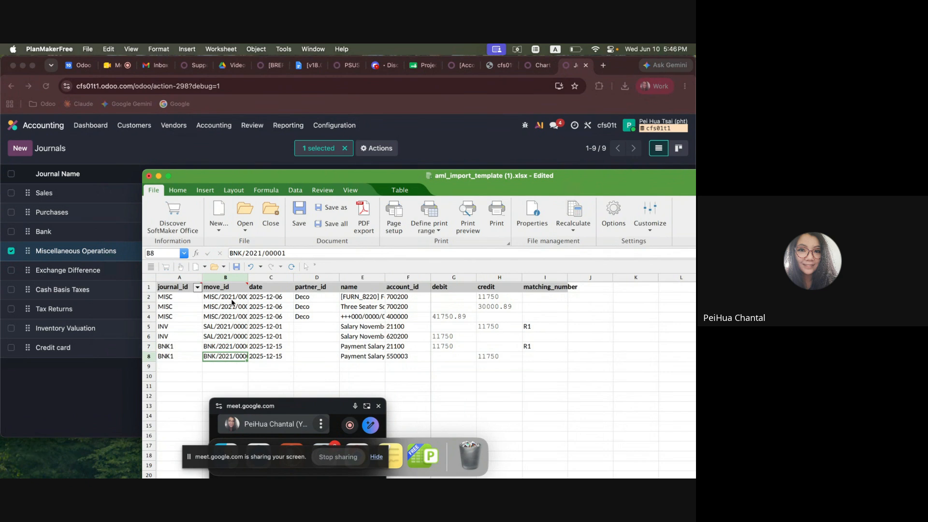
pyautogui.press('Up')
pyautogui.press('Up')
pyautogui.press('Up')
pyautogui.press('Up')
pyautogui.press('Up')
pyautogui.press('Up')
pyautogui.press('Up')
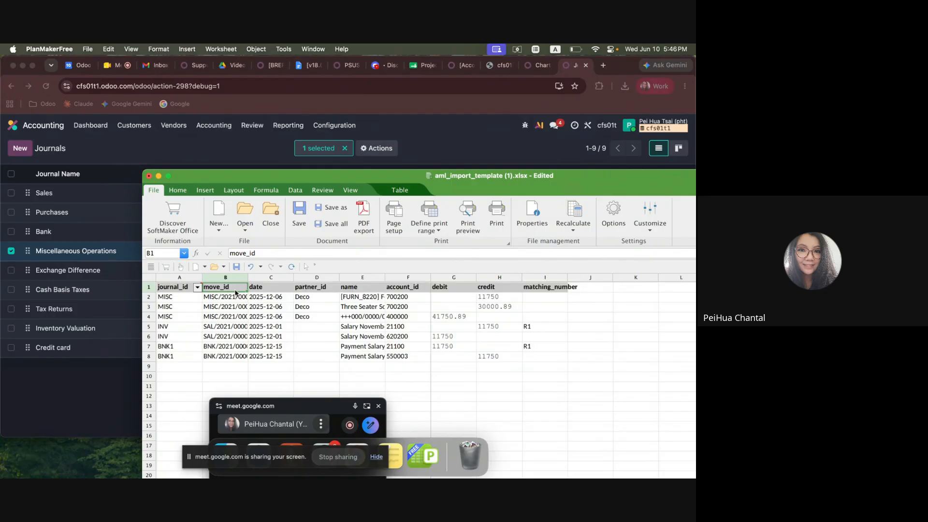
# Step: Examine the entry dates in the date column for rows 2 to 8
pyautogui.press('Right')
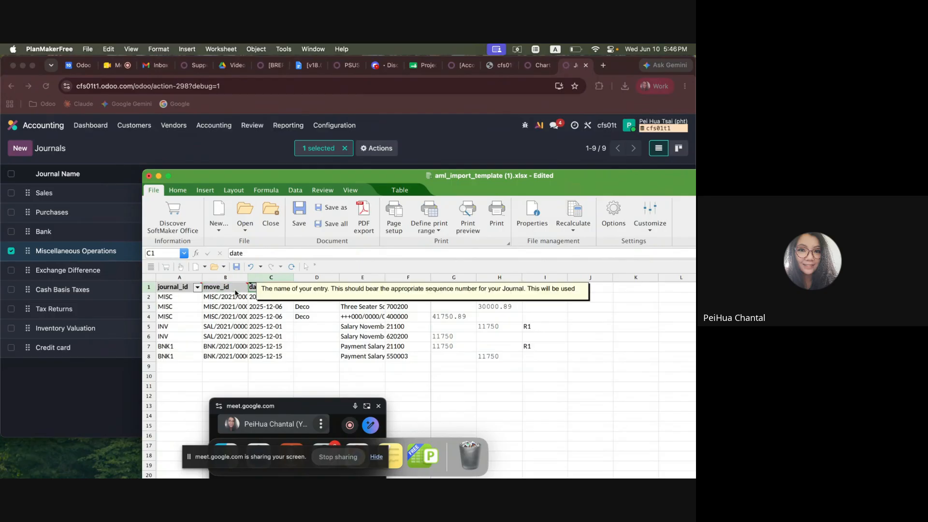
pyautogui.press('Down')
pyautogui.press('Down')
pyautogui.press('Down')
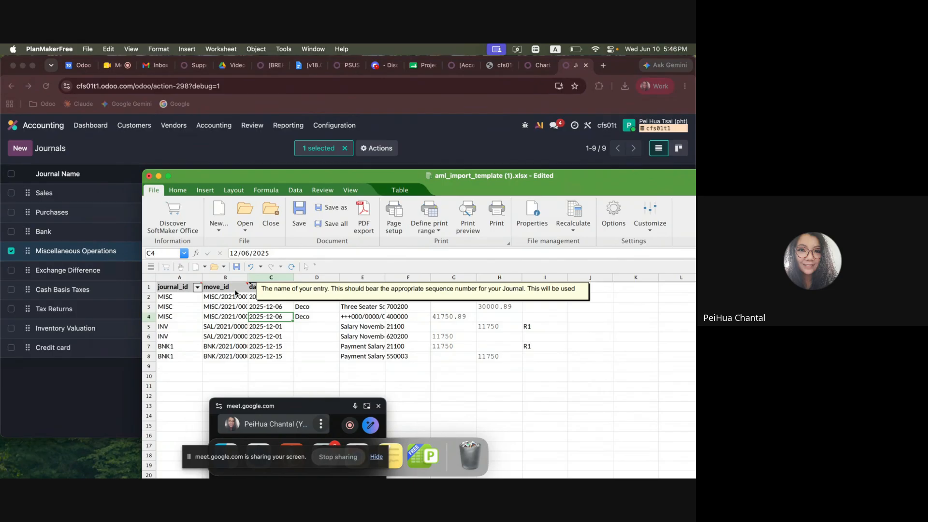
pyautogui.press('Down')
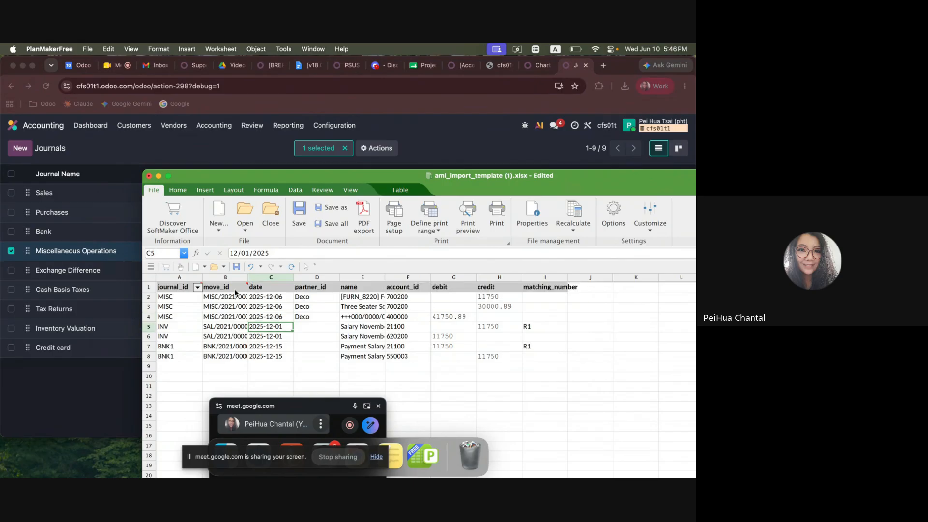
pyautogui.press('Up')
pyautogui.press('Up')
pyautogui.press('Up')
pyautogui.press('Down')
pyautogui.press('Down')
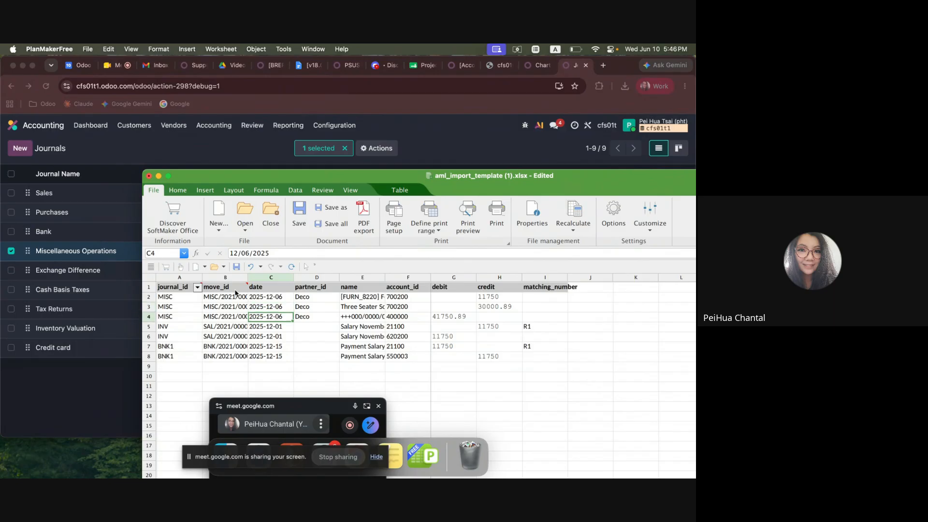
pyautogui.press('Up')
pyautogui.press('Up')
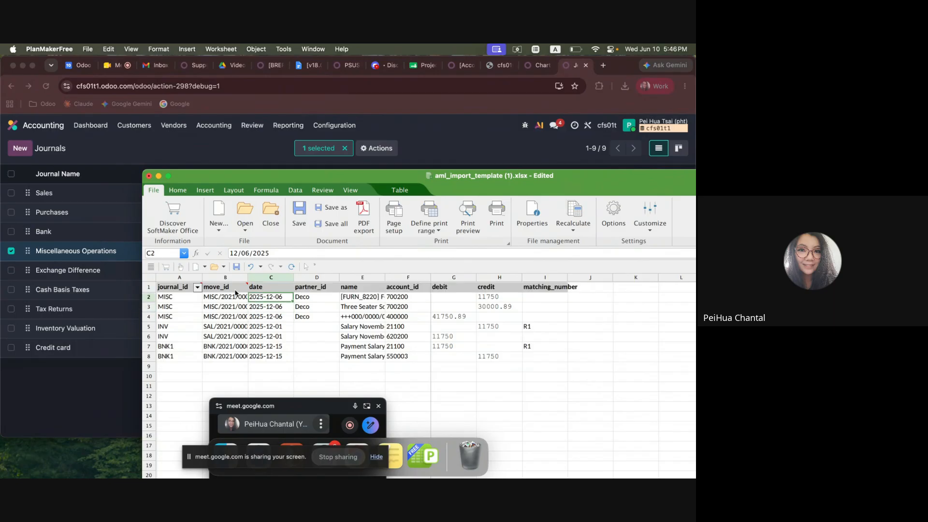
pyautogui.press('Down')
pyautogui.press('Down')
pyautogui.press('Down')
pyautogui.press('Down')
pyautogui.press('Down')
pyautogui.press('Down')
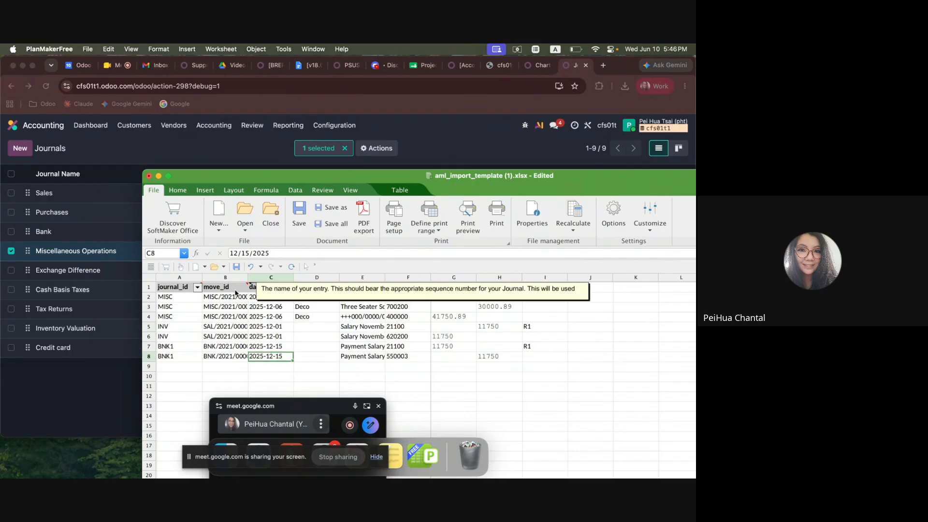
# Step: Examine the partner_id values of the MISC entry lines and the account_id codes in rows 2 and 4
pyautogui.moveTo(326, 298); pyautogui.dragTo(325, 320)
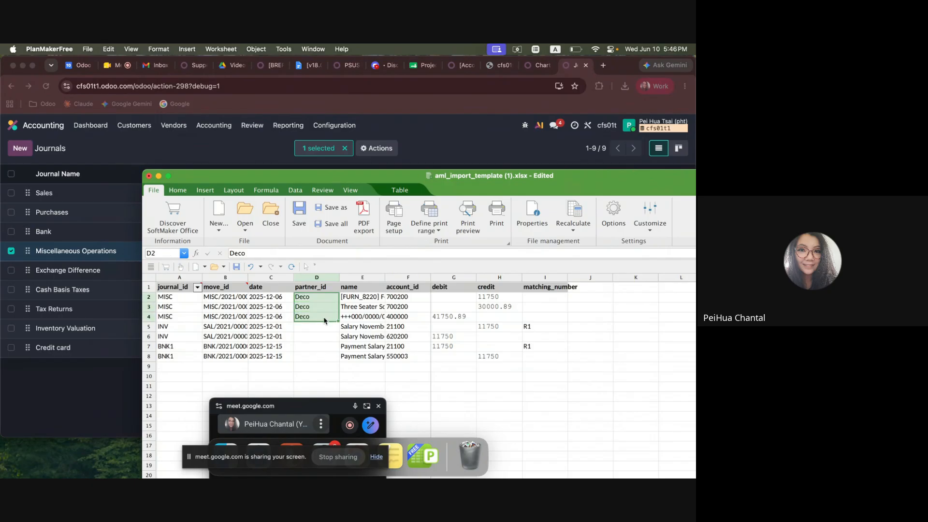
pyautogui.click(324, 320)
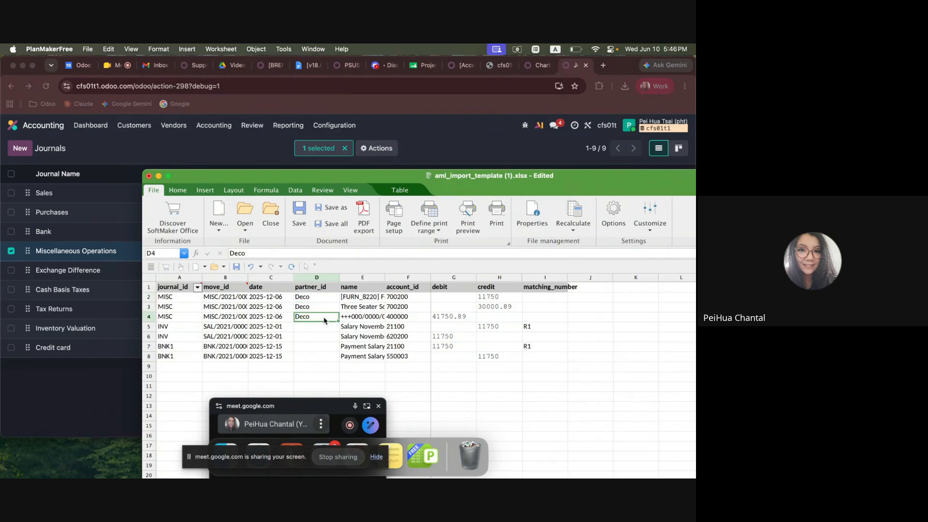
pyautogui.moveTo(321, 309); pyautogui.dragTo(321, 317)
pyautogui.click(315, 300)
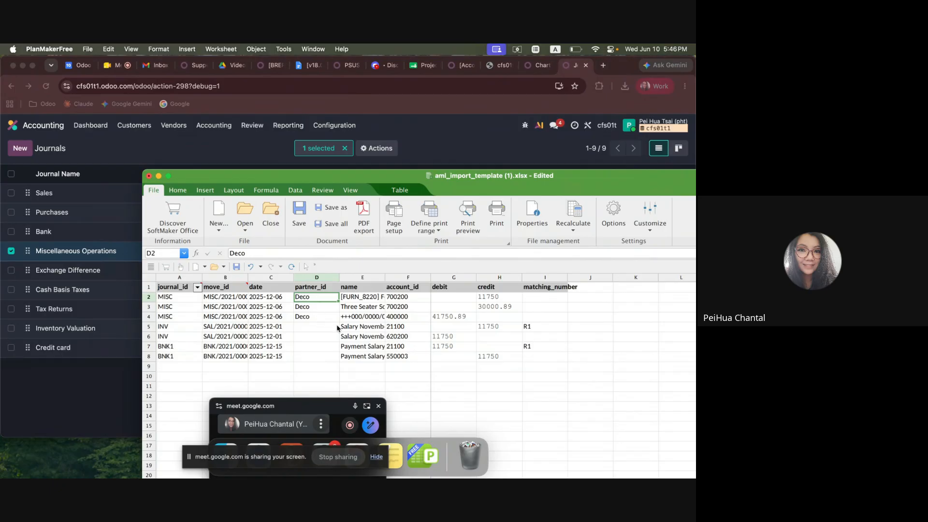
pyautogui.click(397, 318)
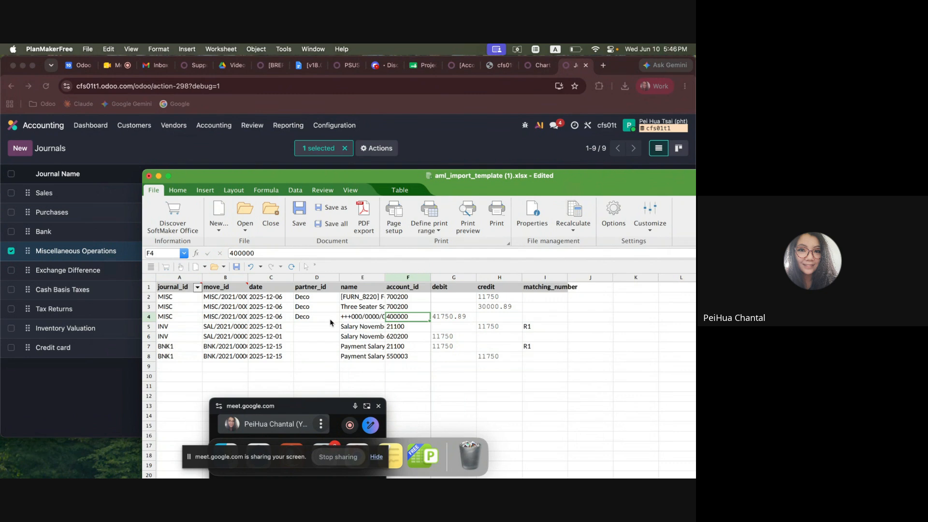
pyautogui.click(309, 319)
pyautogui.click(410, 298)
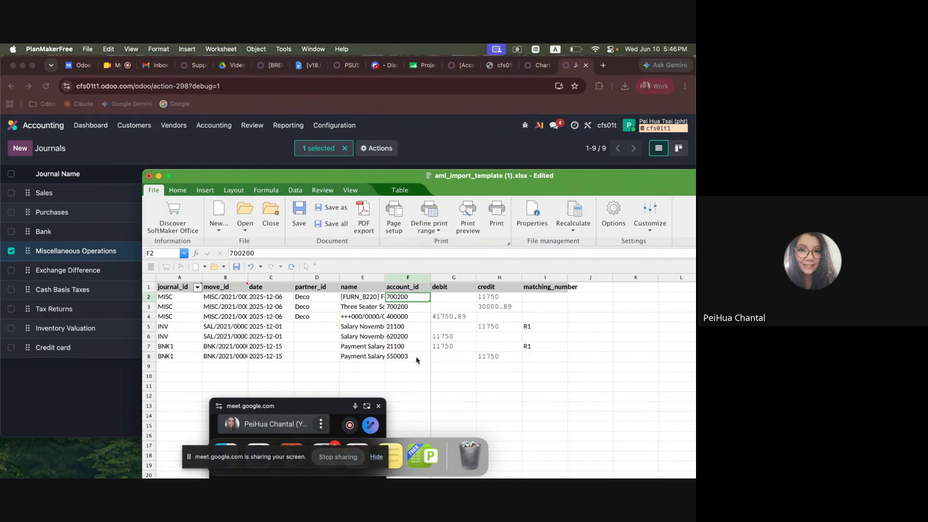
# Step: Open the Chart of Accounts in Odoo in Chrome to check the account codes, and return to the PlanMaker template
pyautogui.click(215, 158)
pyautogui.click(334, 126)
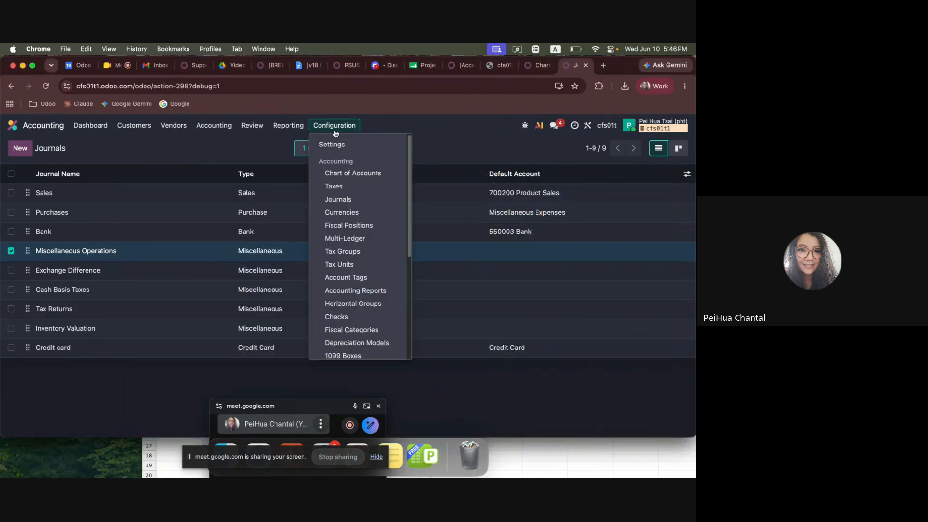
pyautogui.click(341, 174)
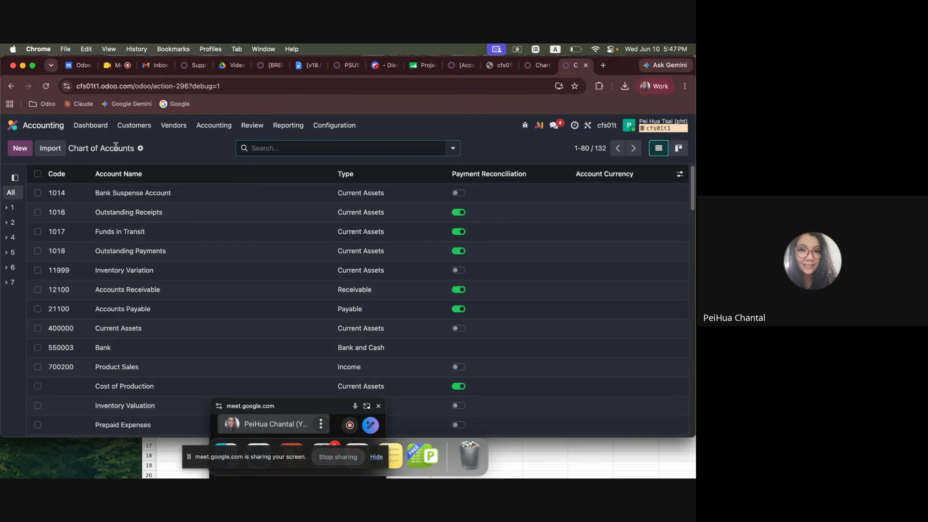
pyautogui.click(423, 456)
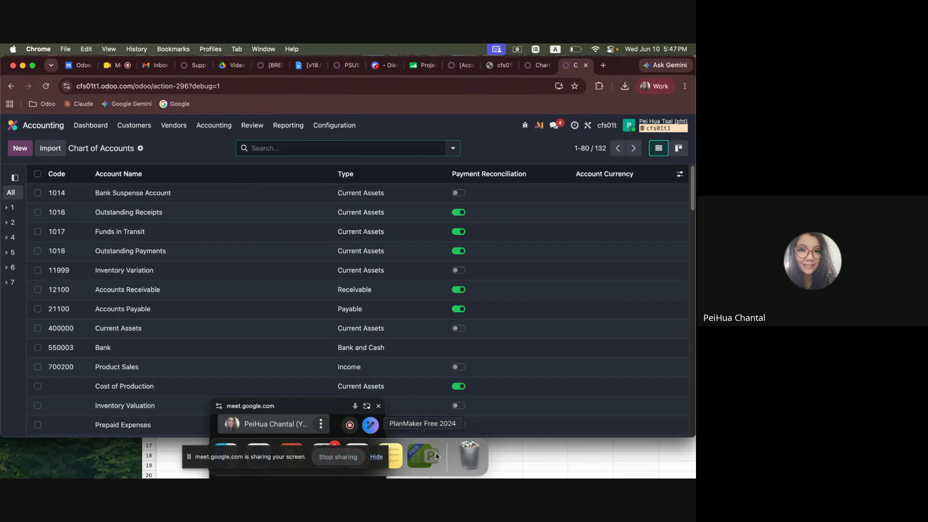
# Step: Move the template window beside the Chart of Accounts and compare the account_id codes in rows 4 to 8 with its account codes
pyautogui.moveTo(416, 177); pyautogui.dragTo(473, 174)
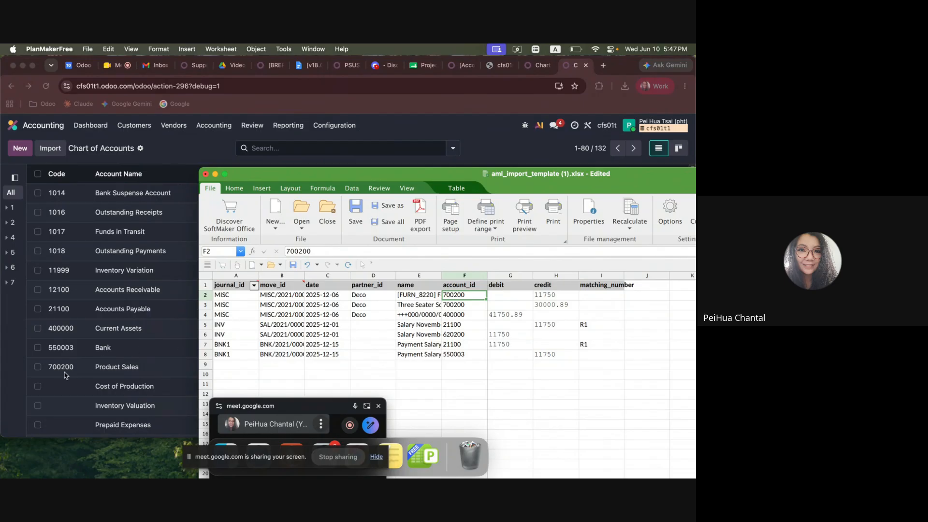
pyautogui.click(467, 313)
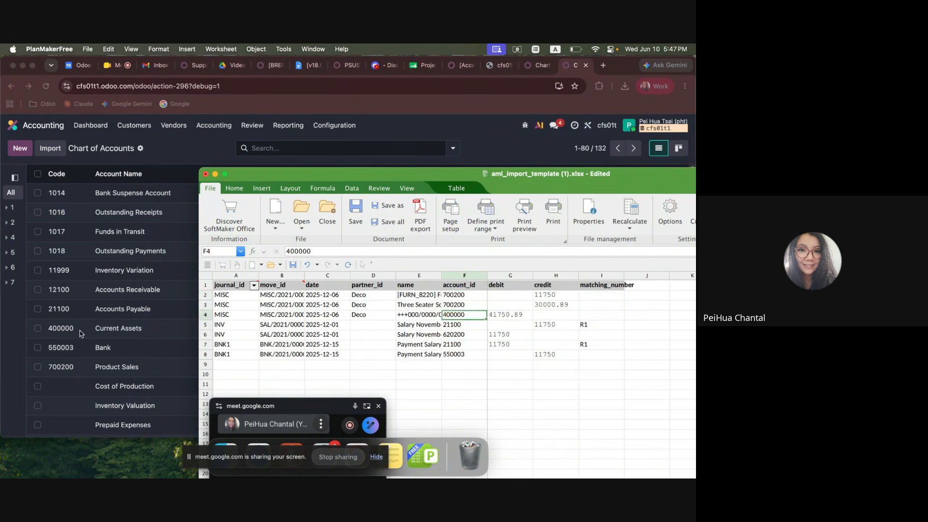
pyautogui.click(459, 326)
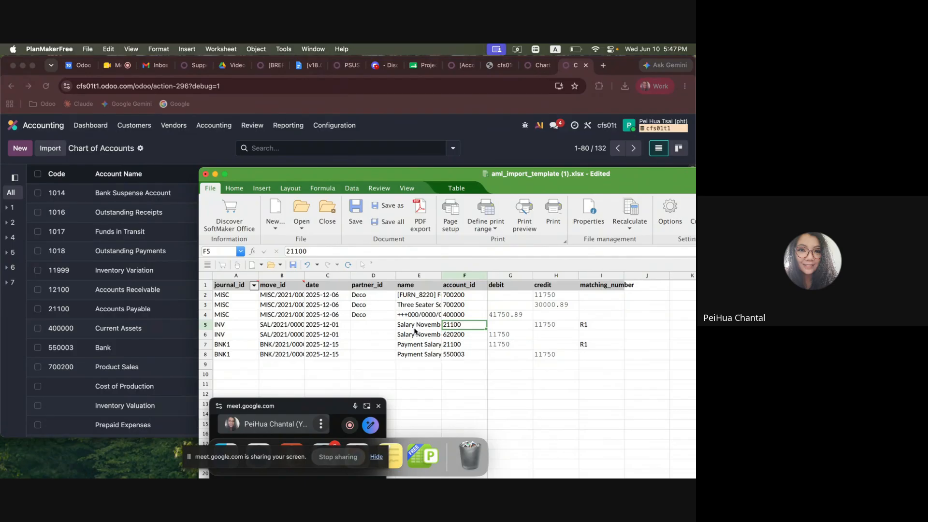
pyautogui.click(448, 336)
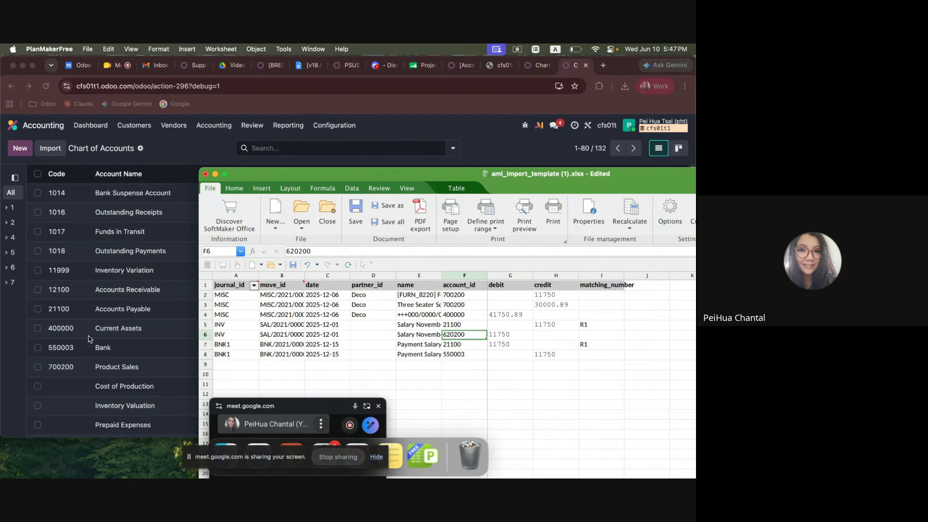
pyautogui.scroll(-3, 102, 307)
pyautogui.scroll(3, 103, 307)
pyautogui.click(462, 357)
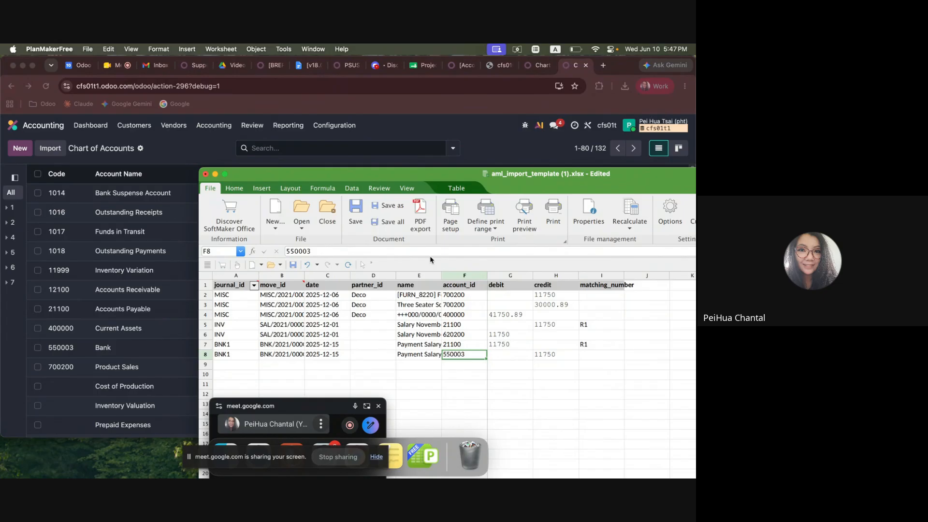
pyautogui.click(474, 338)
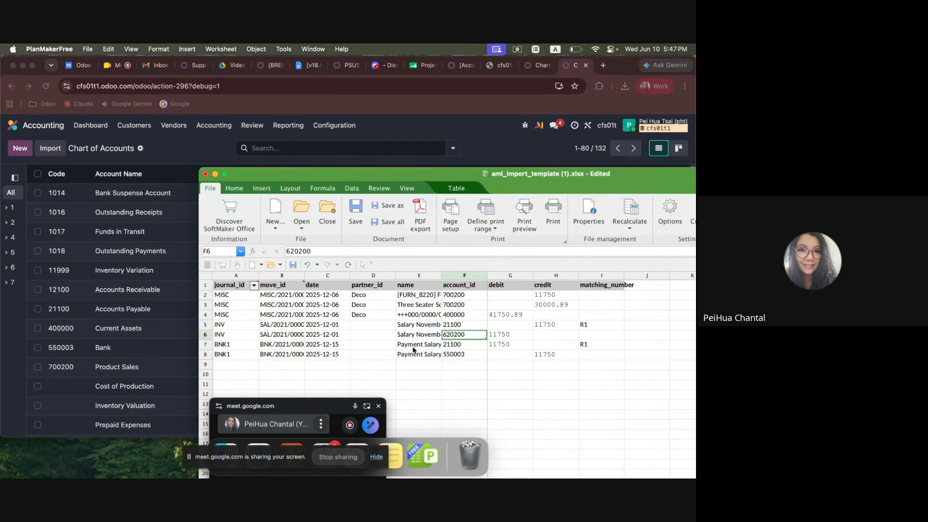
# Step: Group the Chart of Accounts in Chrome by account type and look through the Expenses accounts for code 620200
pyautogui.click(403, 146)
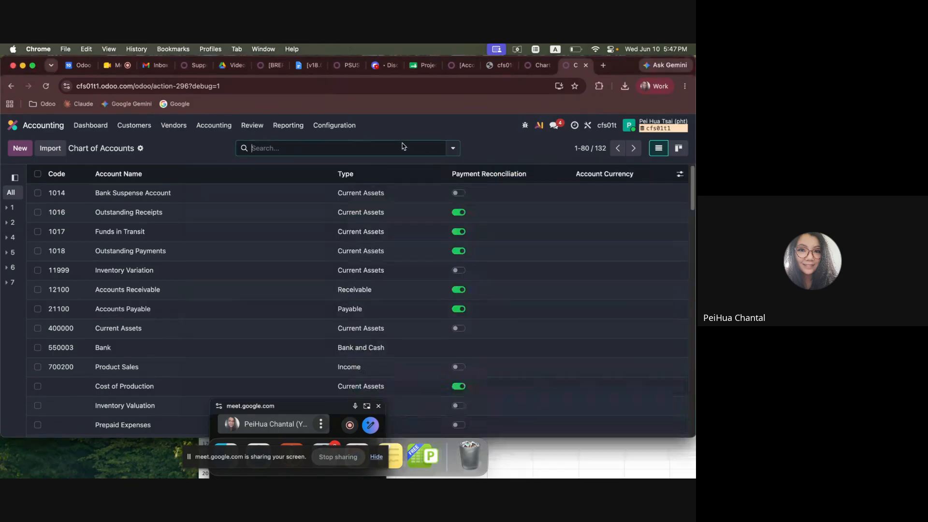
pyautogui.click(453, 148)
pyautogui.click(315, 193)
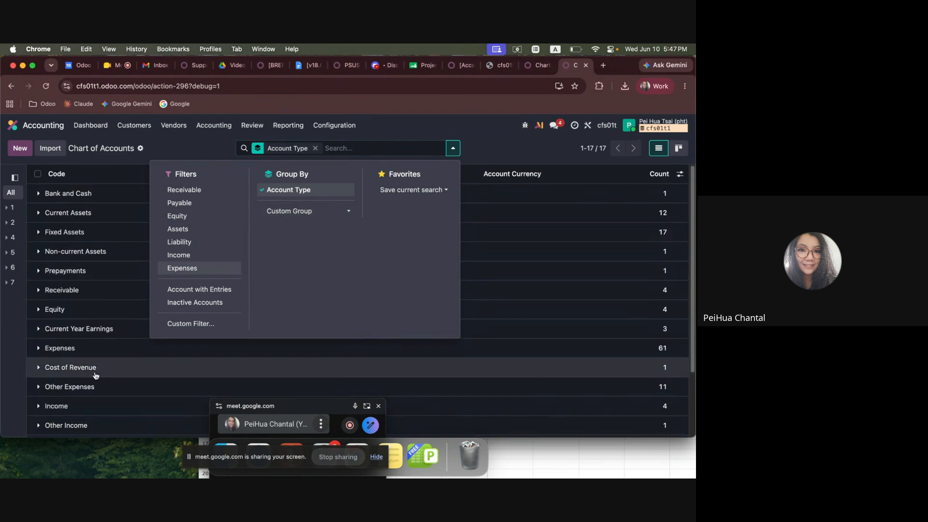
pyautogui.click(108, 352)
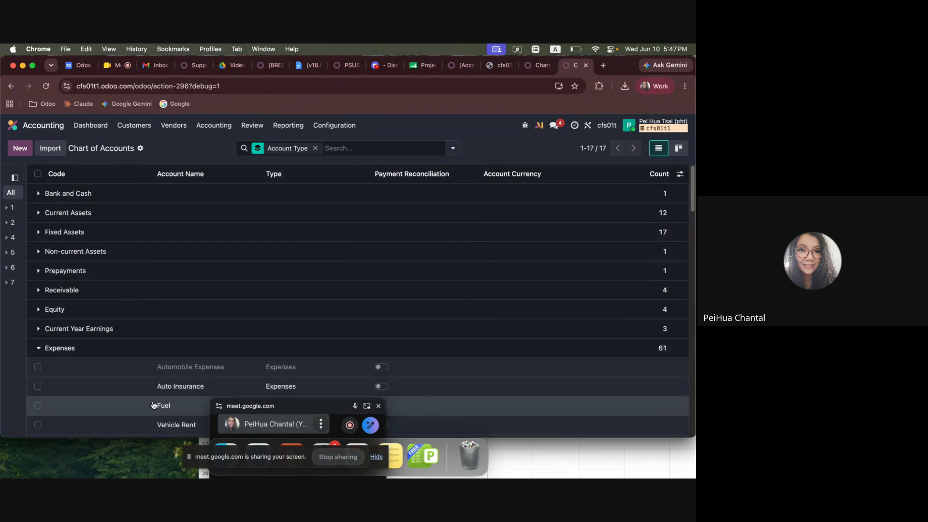
pyautogui.scroll(-10, 155, 348)
pyautogui.scroll(-10, 155, 348)
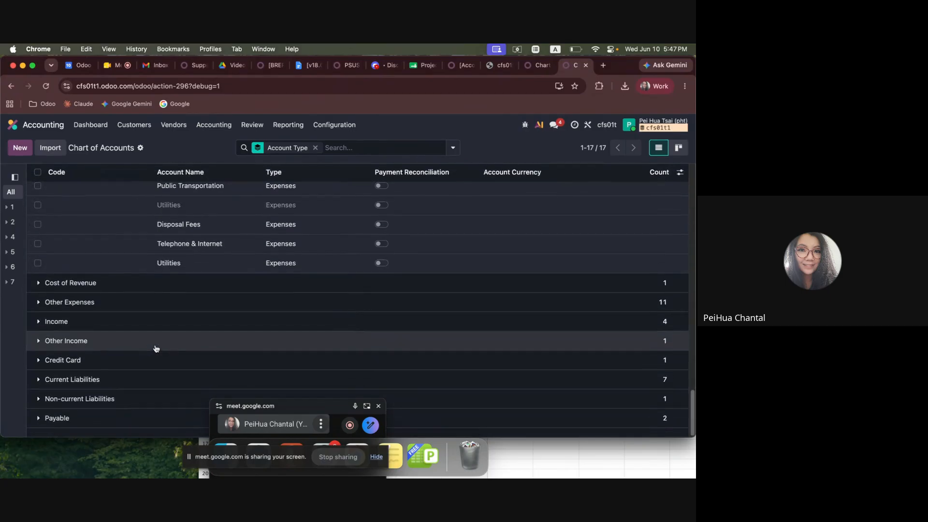
pyautogui.scroll(6, 159, 343)
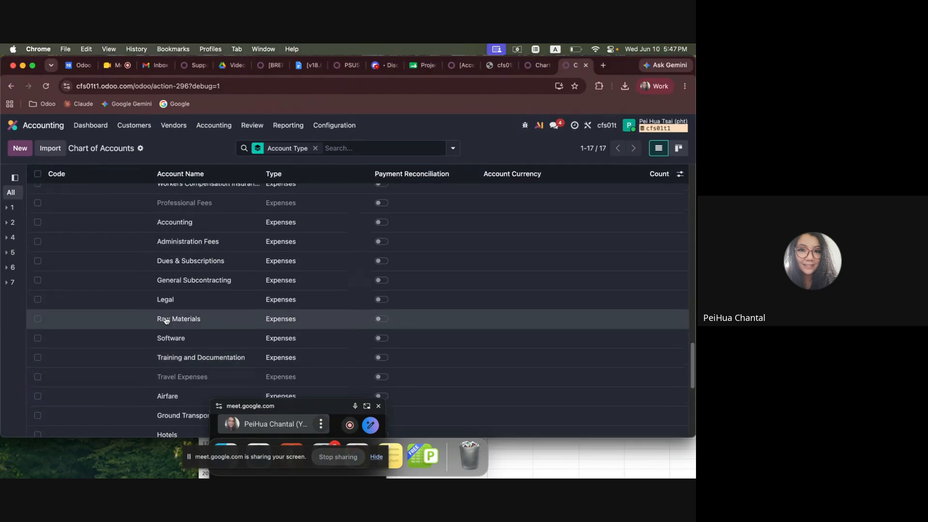
pyautogui.scroll(3, 166, 320)
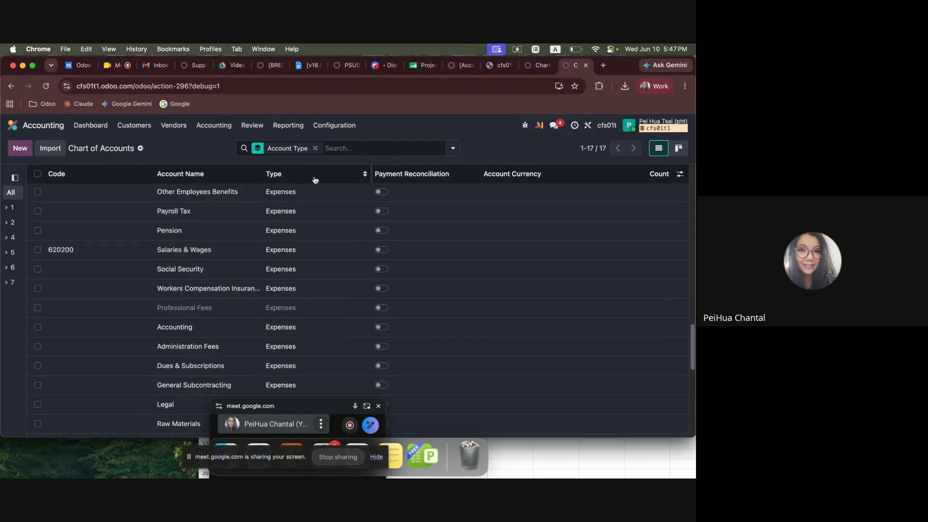
# Step: Remove the account type grouping and sort the Chart of Accounts by code in ascending order
pyautogui.click(315, 148)
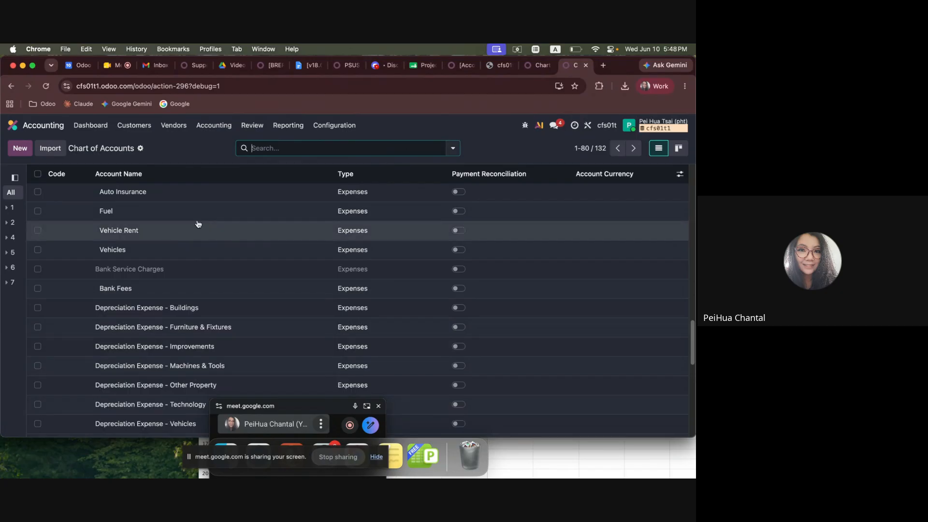
pyautogui.scroll(15, 126, 242)
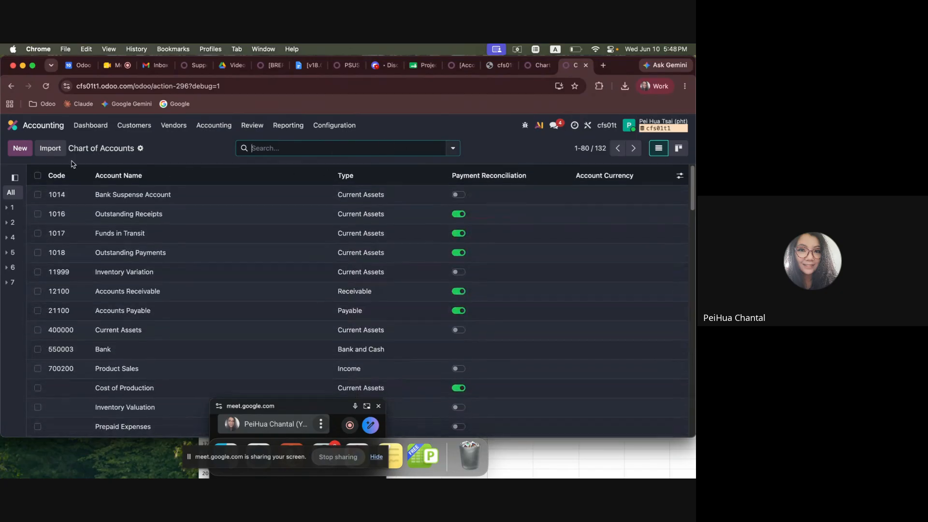
pyautogui.click(67, 174)
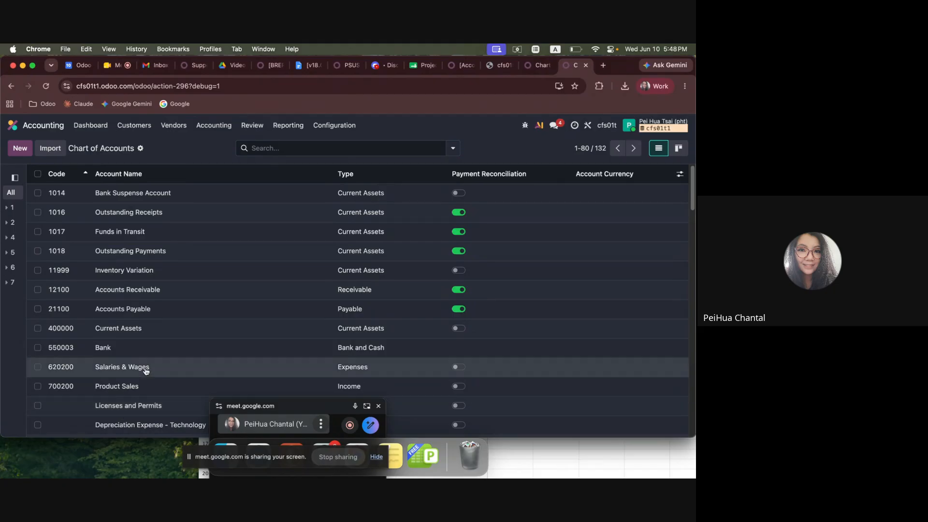
# Step: Return to the PlanMaker template and examine the matching_number and neighbouring amounts of the INV payable line in row 5
pyautogui.click(424, 455)
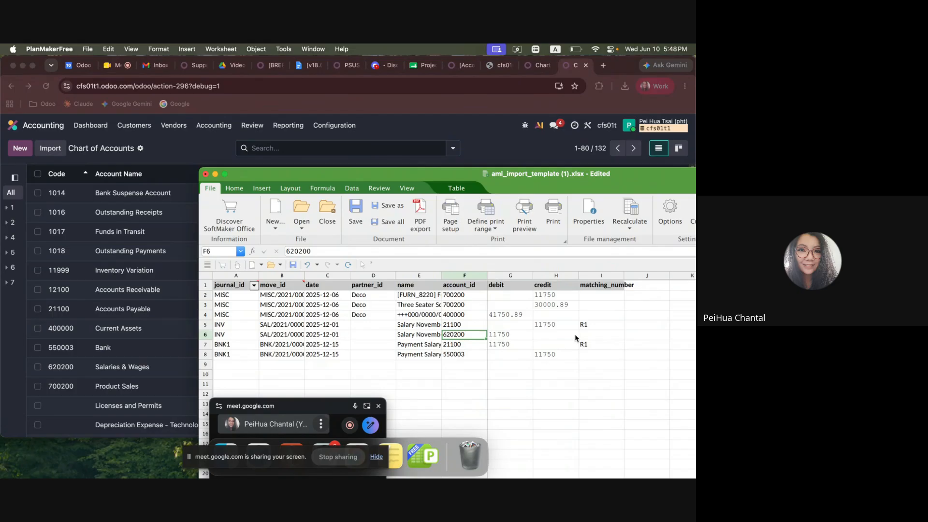
pyautogui.click(597, 329)
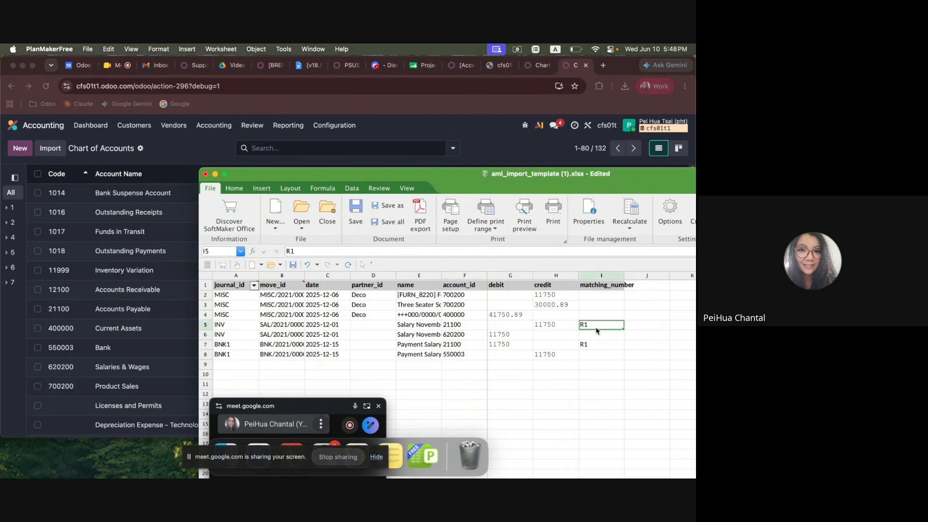
pyautogui.press('Left')
pyautogui.press('Left')
pyautogui.press('Left')
pyautogui.press('Right')
pyautogui.press('Right')
pyautogui.press('Right')
pyautogui.press('Down')
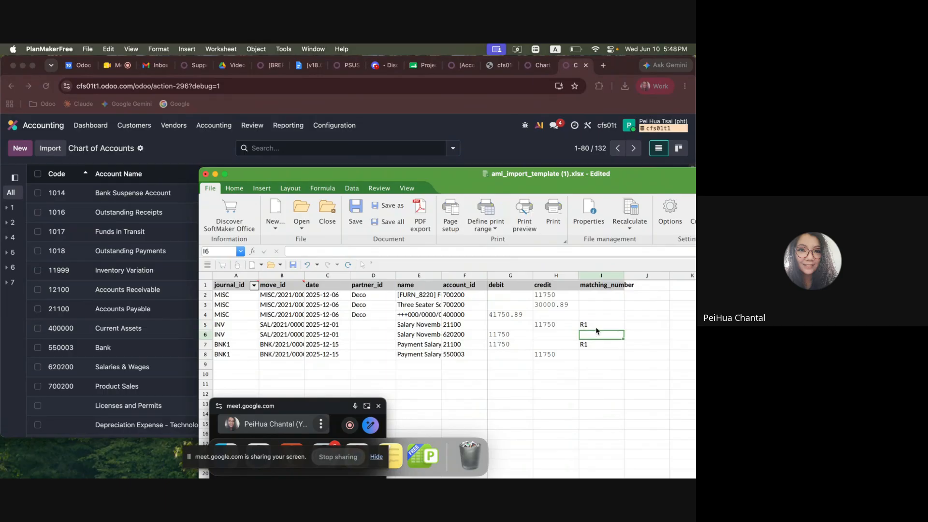
# Step: Examine the BNK1 payment line in row 7 across all columns, from journal_id to matching_number
pyautogui.press('Down')
pyautogui.press('Left')
pyautogui.press('Left')
pyautogui.press('Left')
pyautogui.press('Left')
pyautogui.press('Left')
pyautogui.press('Left')
pyautogui.press('Left')
pyautogui.press('Left')
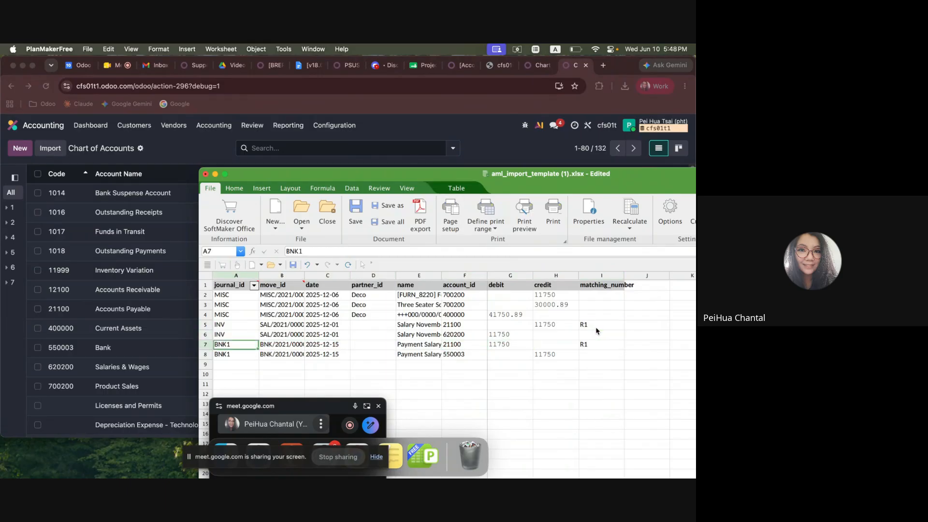
pyautogui.press('Right')
pyautogui.press('Right')
pyautogui.press('Right')
pyautogui.press('Right')
pyautogui.press('Right')
pyautogui.press('Right')
pyautogui.press('Right')
pyautogui.press('Right')
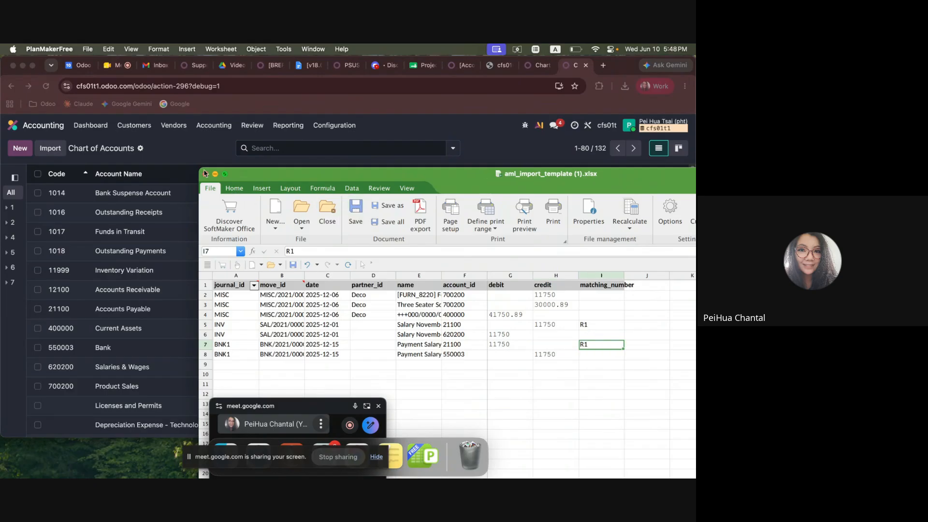
# Step: Open the journal entries list in Odoo in Chrome and group the posted entries by journal
pyautogui.click(210, 126)
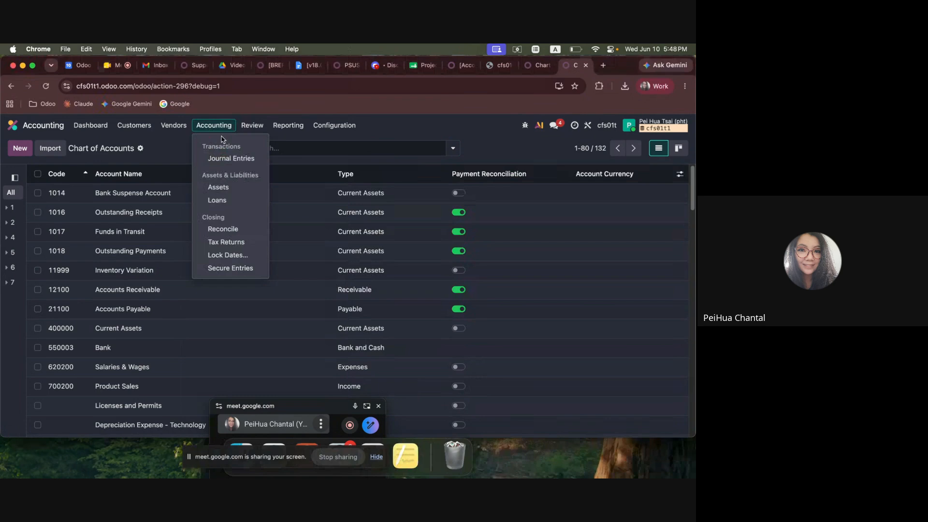
pyautogui.click(237, 158)
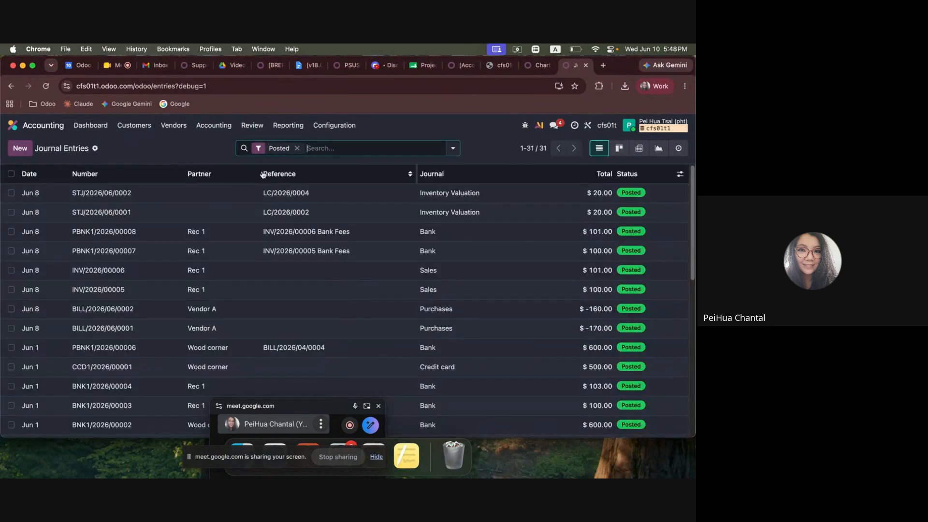
pyautogui.scroll(-10, 304, 289)
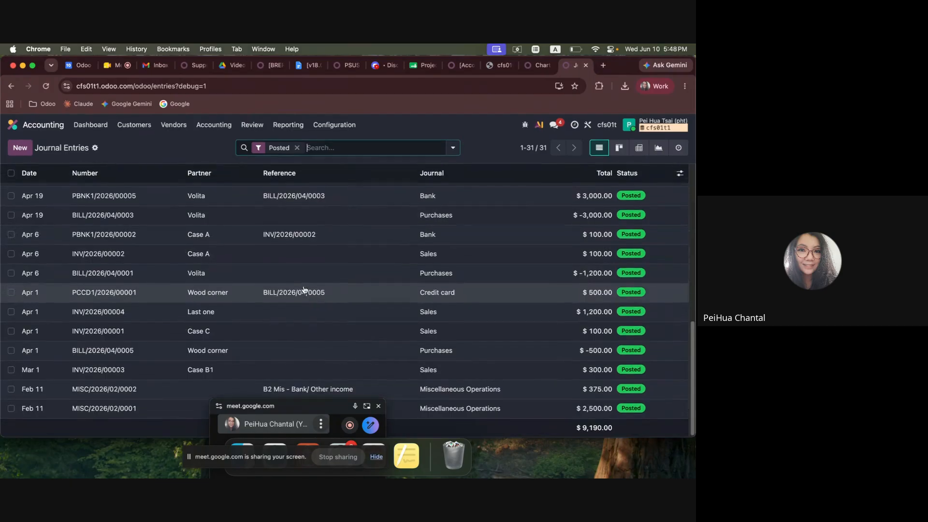
pyautogui.scroll(7, 348, 251)
pyautogui.click(455, 146)
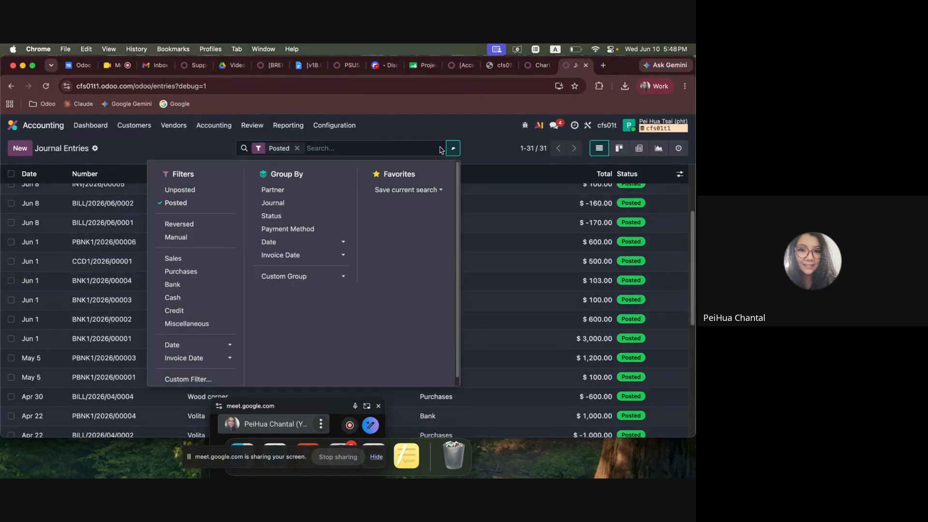
pyautogui.click(300, 202)
pyautogui.click(205, 147)
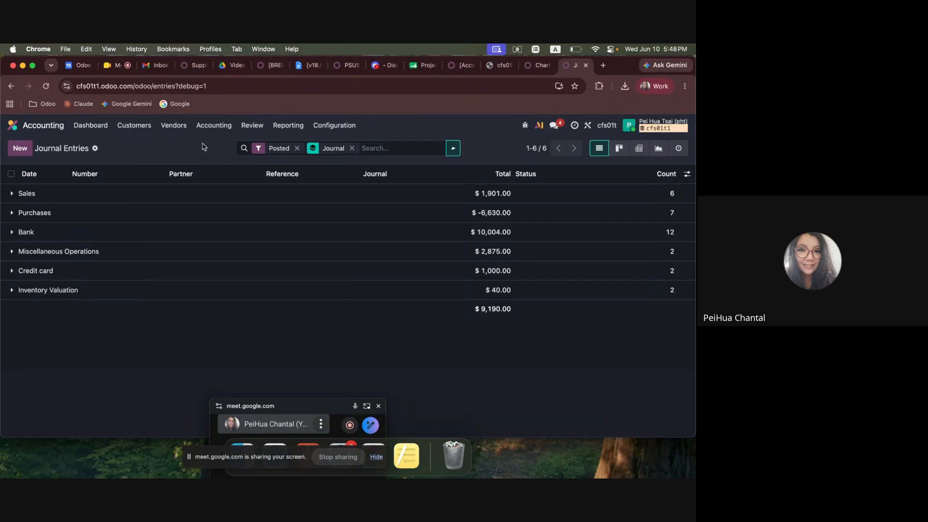
# Step: Examine the entries in the Sales and Purchases journal groups, and collapse both groups
pyautogui.click(180, 208)
pyautogui.click(173, 194)
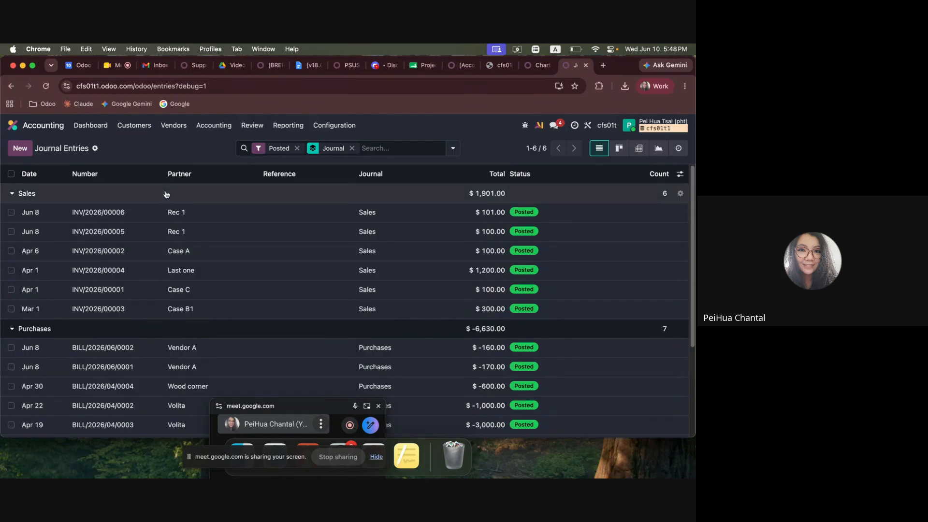
pyautogui.click(166, 193)
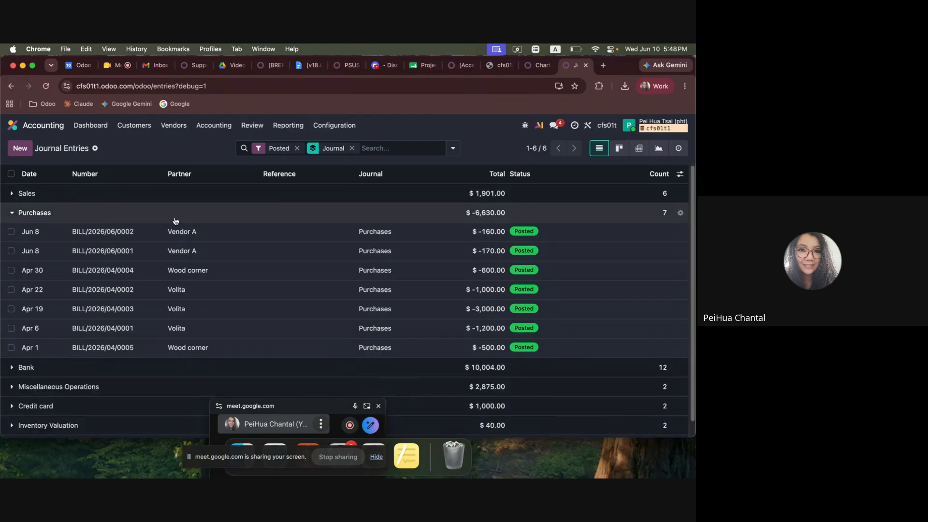
pyautogui.click(176, 215)
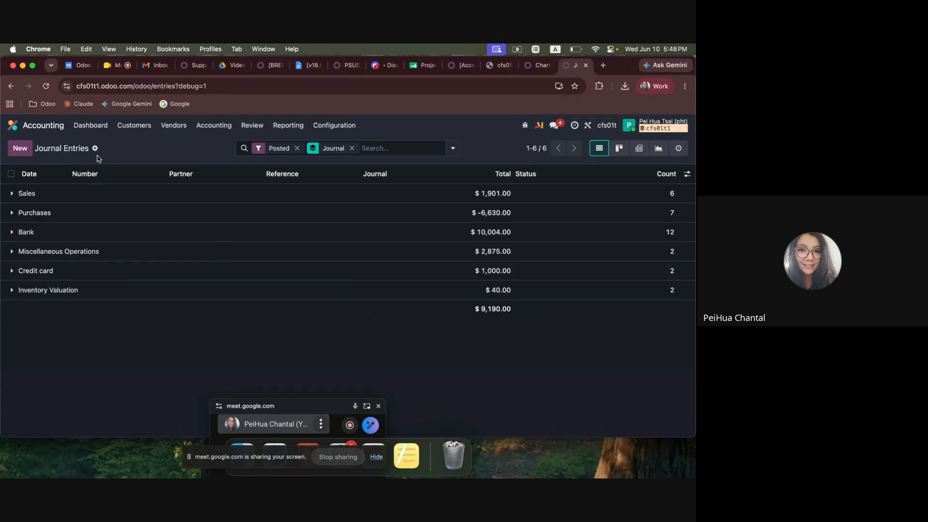
# Step: Open the journal items import page from the full-history accounting import option in the Accounting settings
pyautogui.click(334, 125)
pyautogui.click(348, 149)
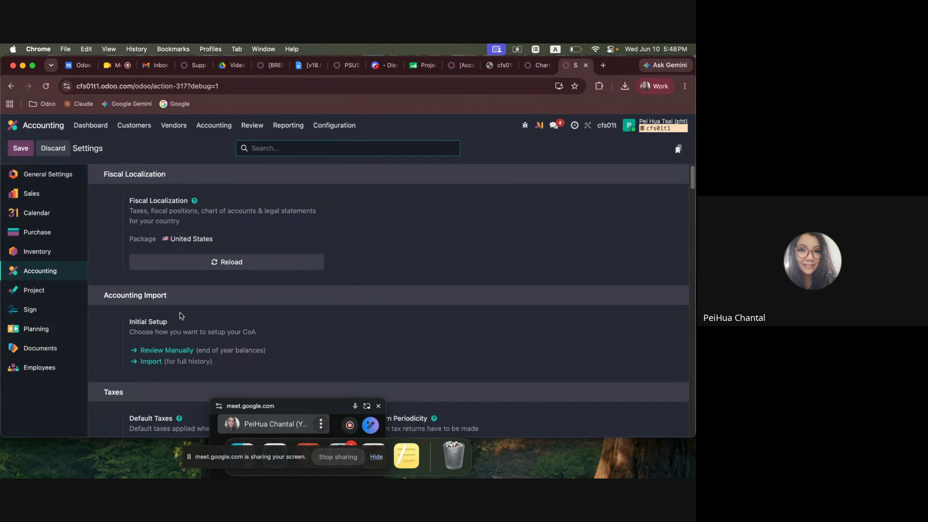
pyautogui.click(151, 362)
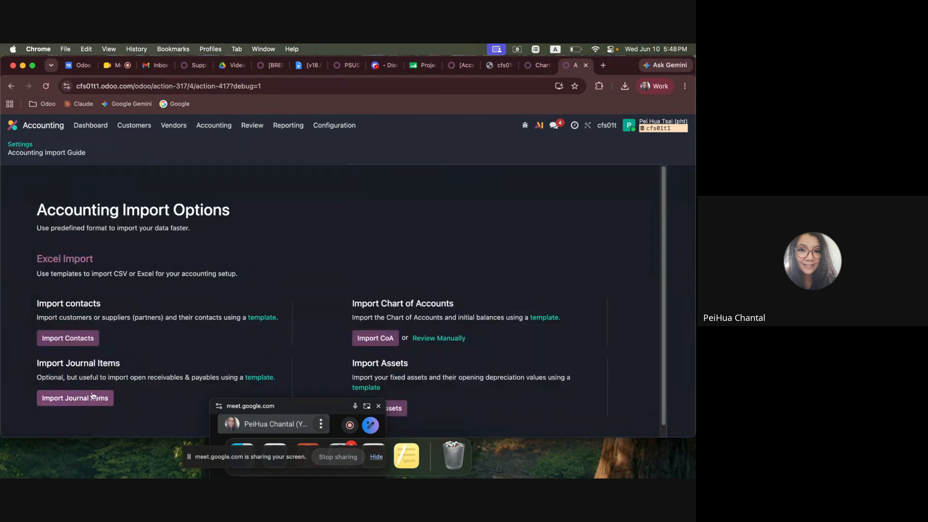
pyautogui.click(93, 396)
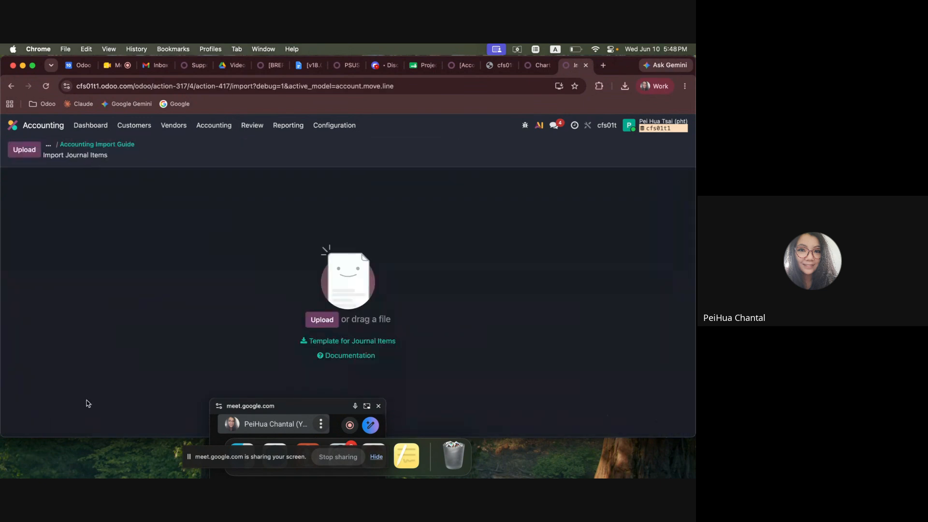
# Step: Try to upload aml_import_template (1).xlsx from the Downloads folder as the journal items import file
pyautogui.click(22, 155)
pyautogui.click(179, 215)
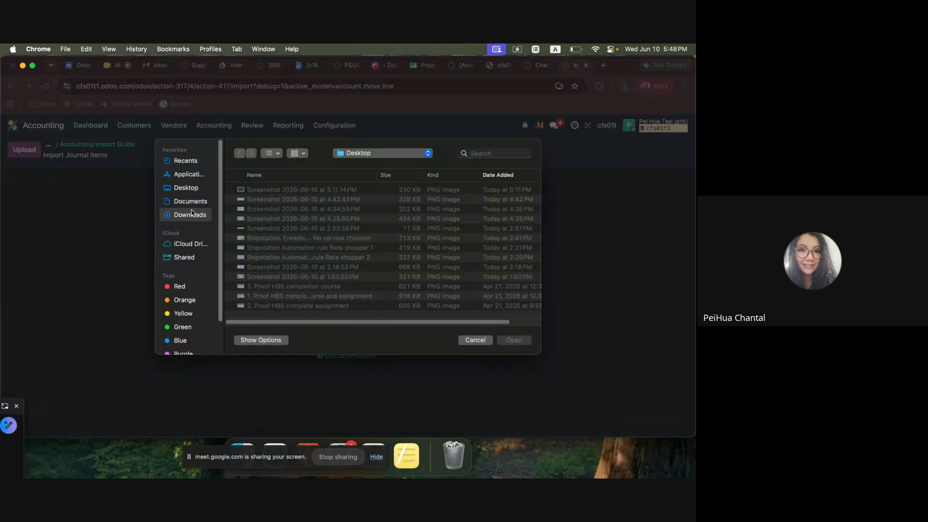
pyautogui.click(264, 192)
pyautogui.doubleClick(265, 193)
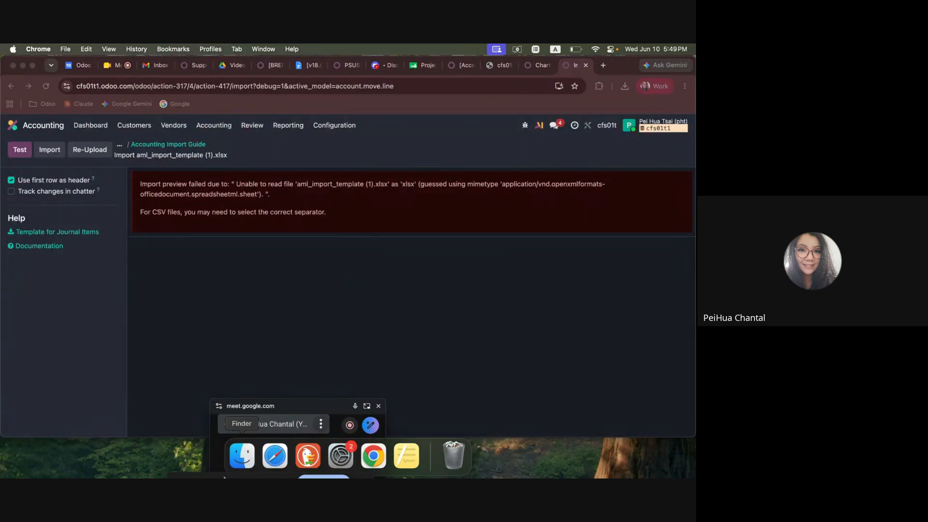
# Step: Open aml_import_template (1).xlsx from the Downloads folder in PlanMaker and get past the beta download offer, closing its web page
pyautogui.click(249, 463)
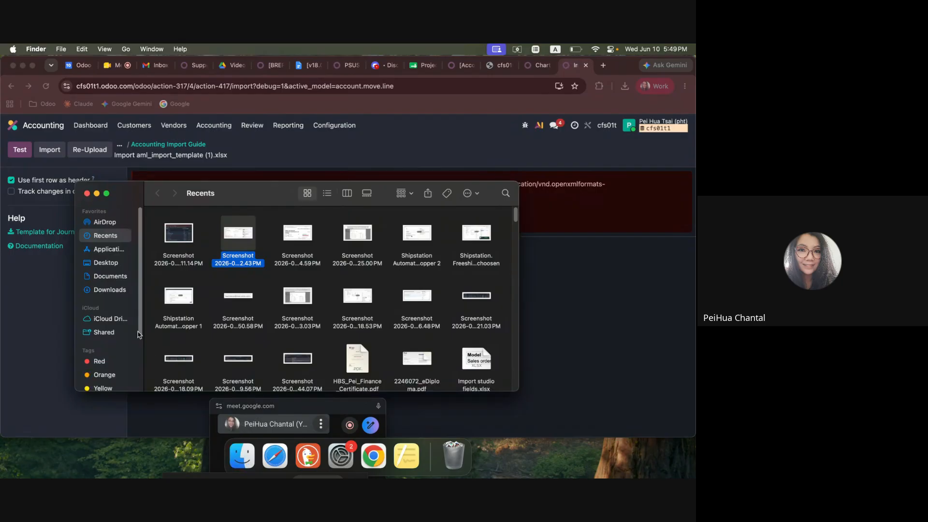
pyautogui.click(109, 289)
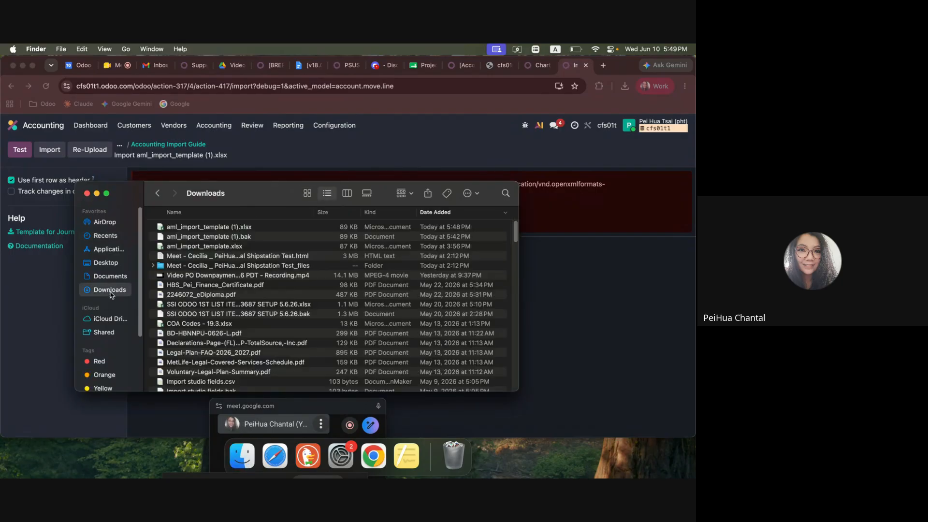
pyautogui.doubleClick(258, 227)
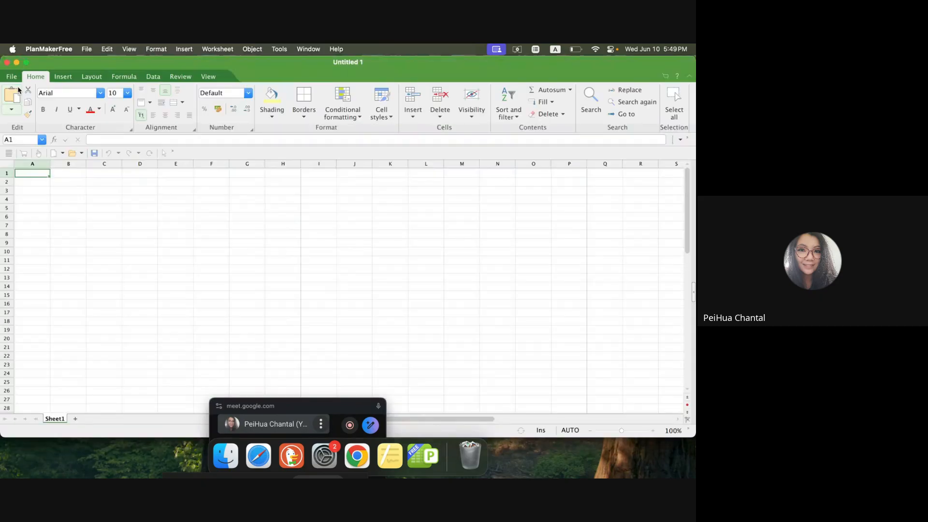
pyautogui.click(11, 78)
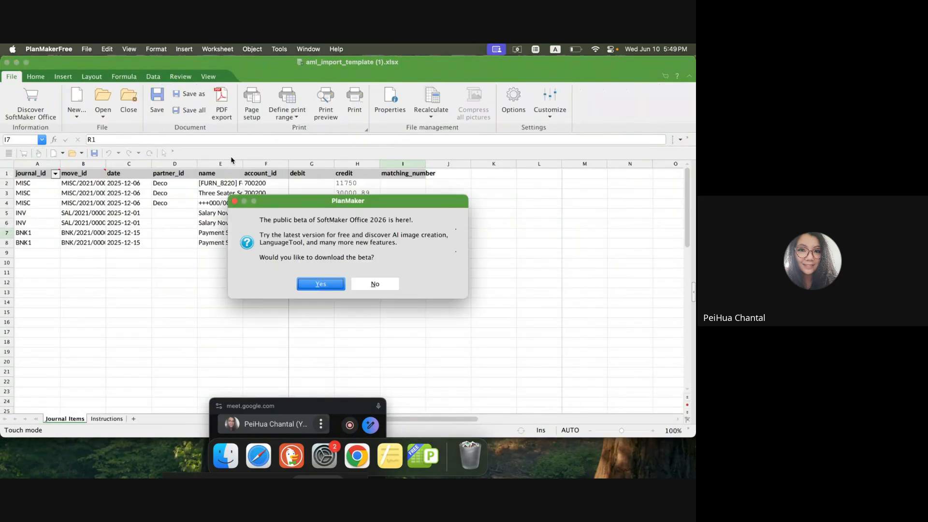
pyautogui.click(305, 279)
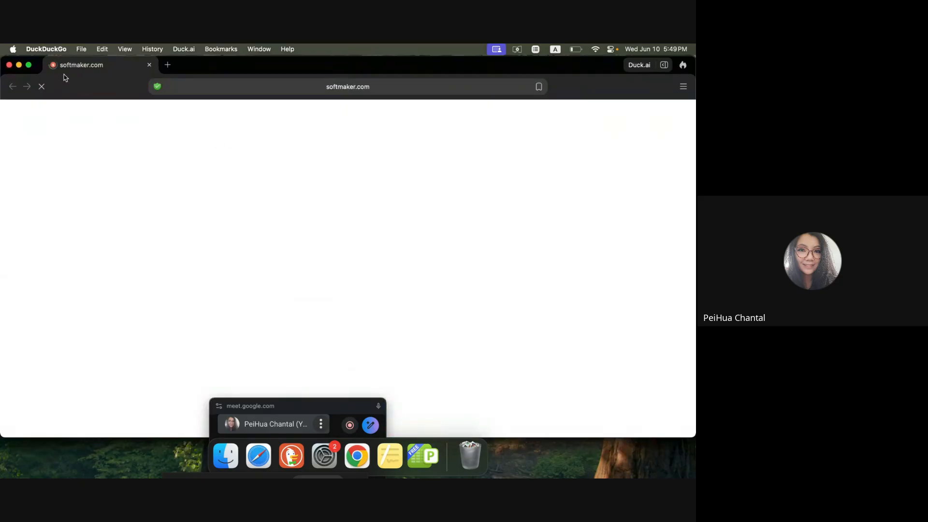
pyautogui.click(10, 65)
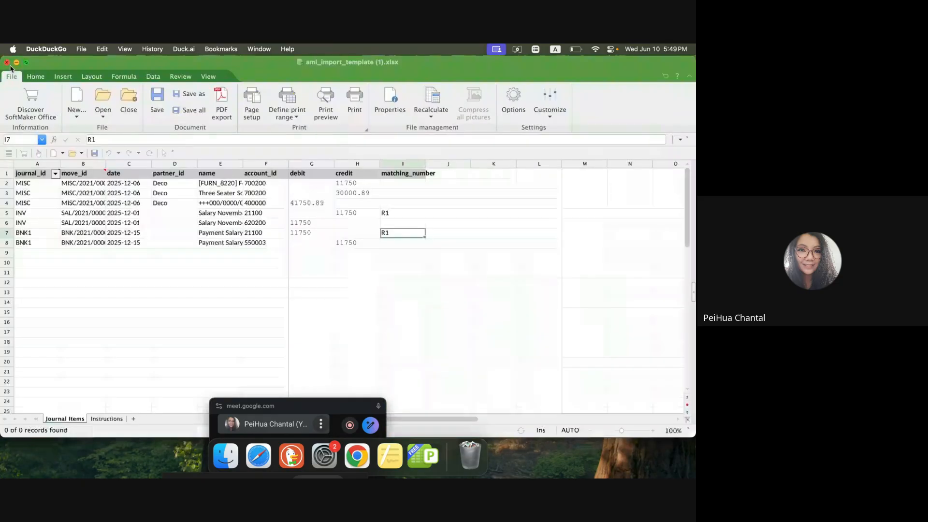
# Step: Save the Journal Items worksheet as aml_import_template (1).csv in Downloads, using the CSV file format
pyautogui.click(188, 93)
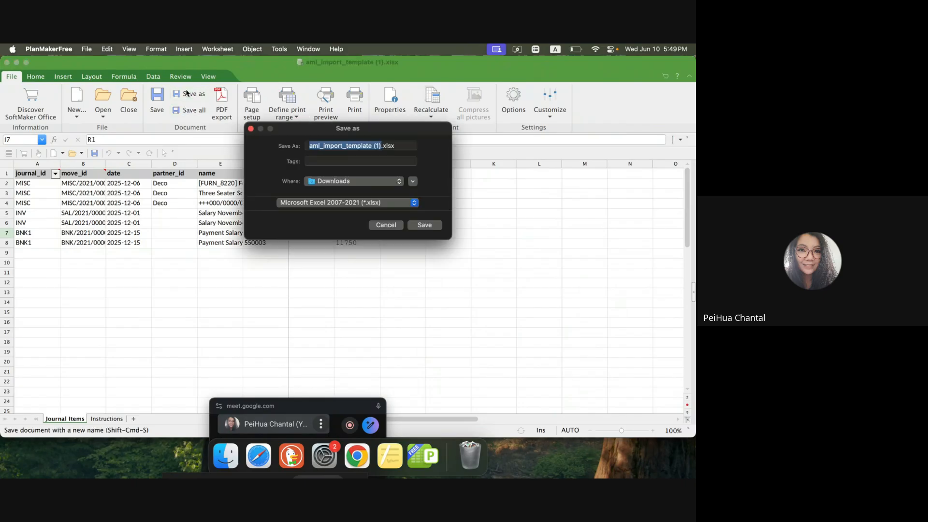
pyautogui.click(346, 202)
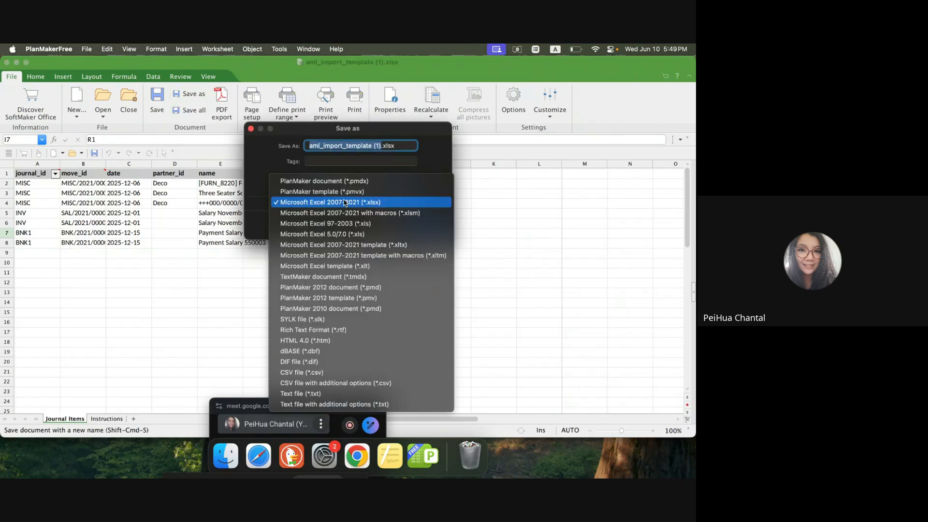
pyautogui.click(340, 373)
pyautogui.click(417, 227)
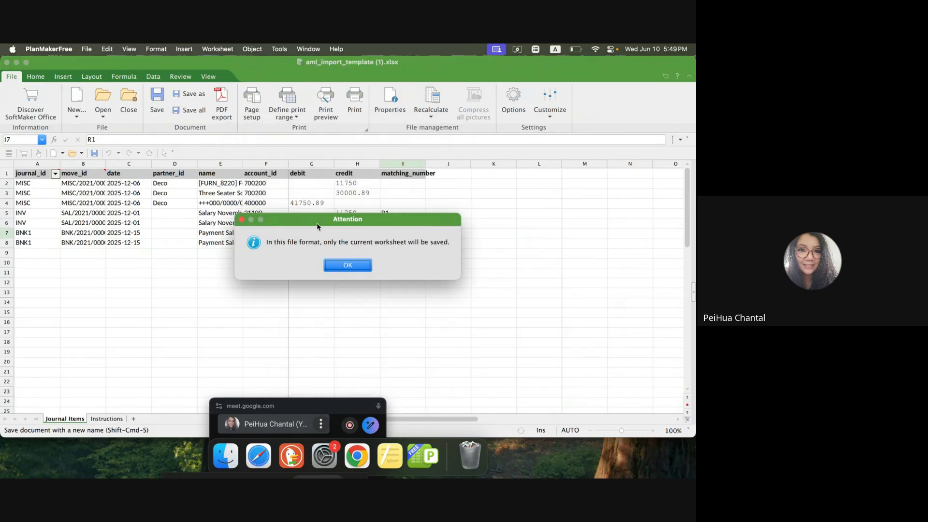
pyautogui.click(324, 262)
# Step: Bring up aml_import_template (1).csv, widen the name column to read the labels, and close the file without saving
pyautogui.click(226, 455)
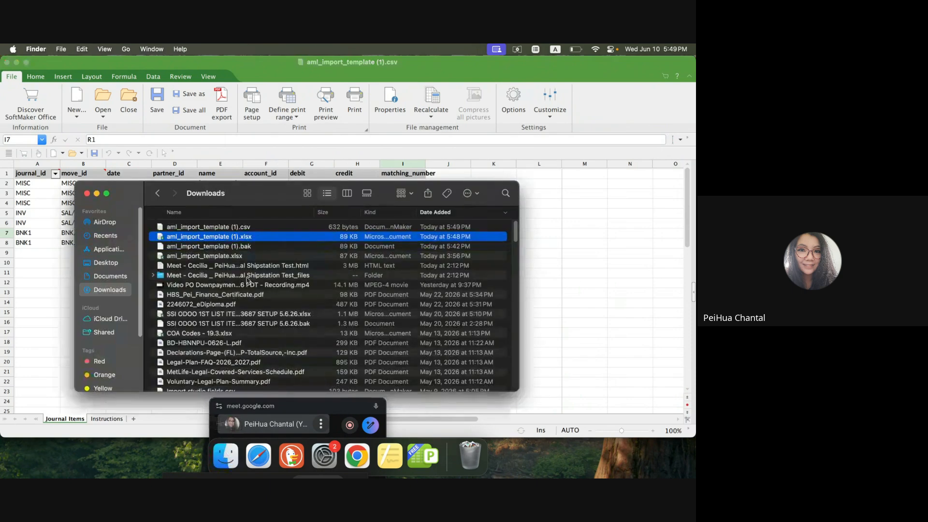
pyautogui.doubleClick(247, 229)
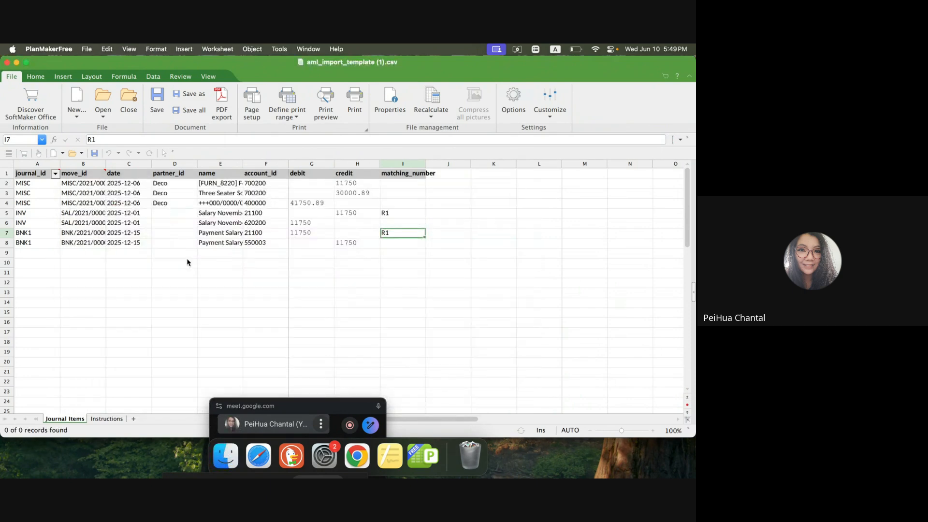
pyautogui.click(225, 455)
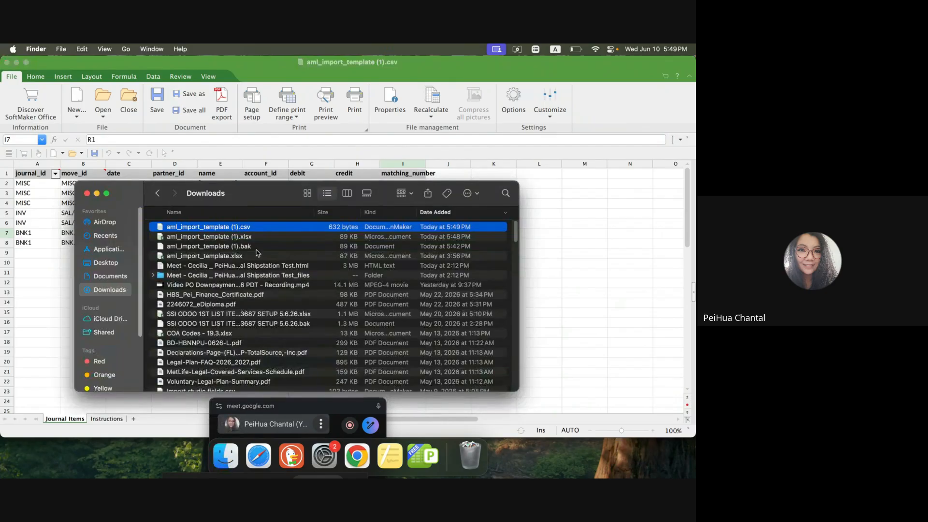
pyautogui.doubleClick(250, 228)
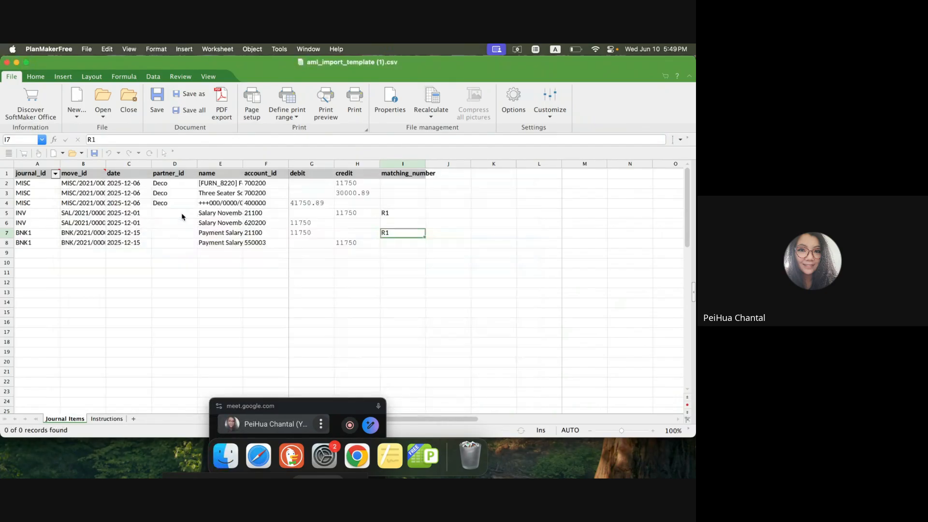
pyautogui.click(208, 212)
pyautogui.moveTo(243, 164); pyautogui.dragTo(324, 201)
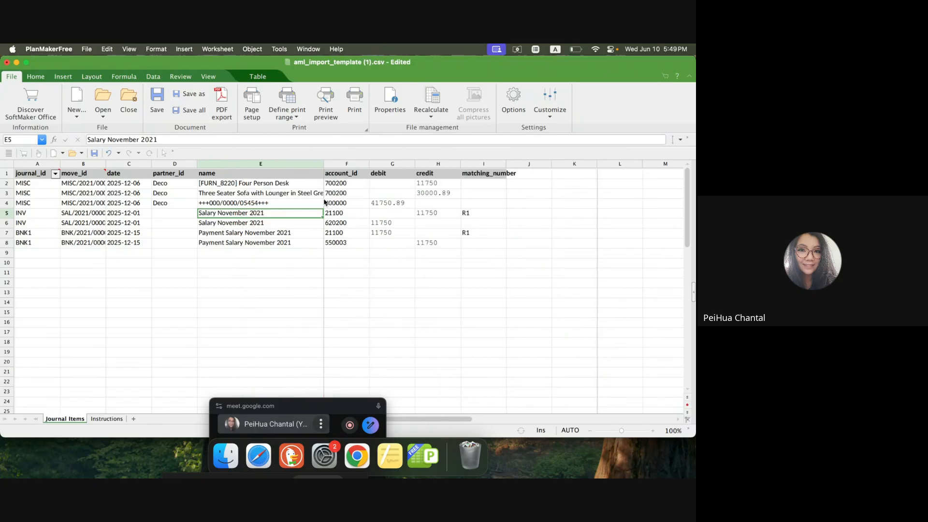
pyautogui.moveTo(325, 164); pyautogui.dragTo(400, 164)
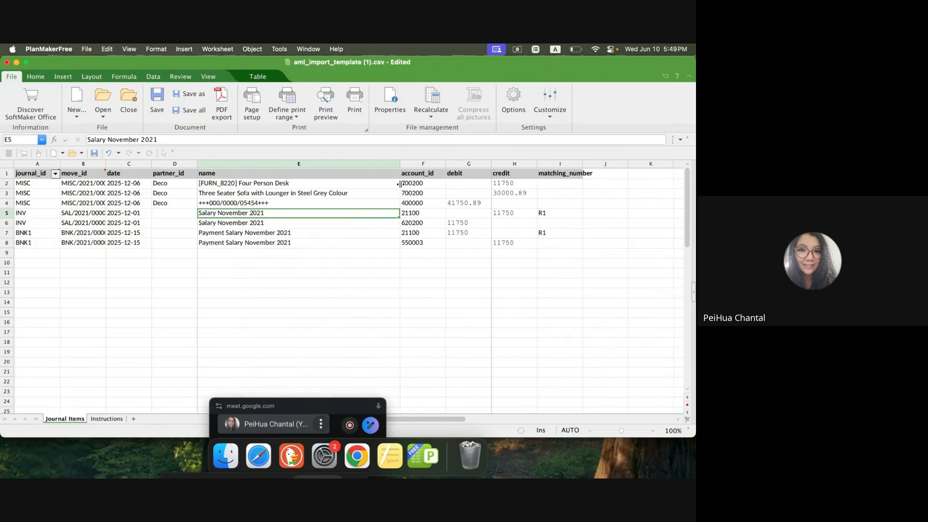
pyautogui.click(7, 63)
pyautogui.click(338, 264)
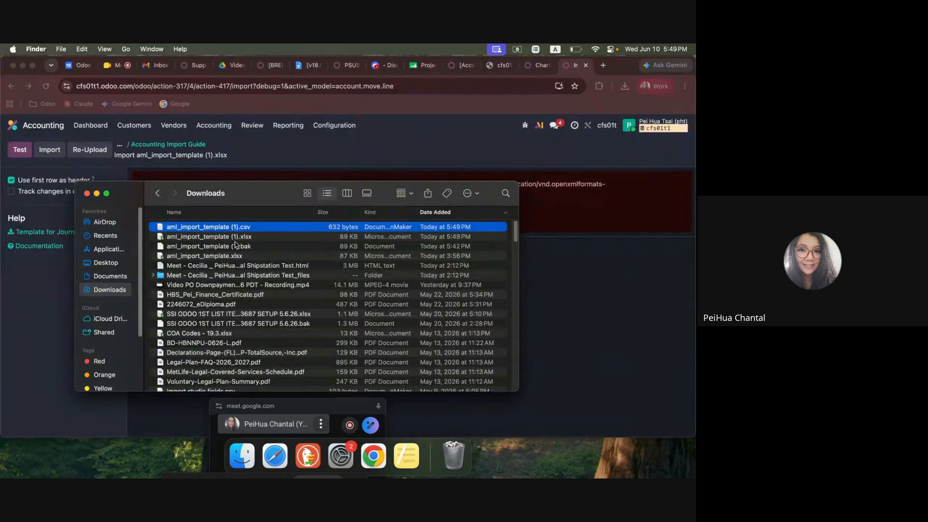
# Step: Reopen the saved CSV file, inspect its full name and move_id values, and close it and the Downloads window without saving
pyautogui.doubleClick(252, 228)
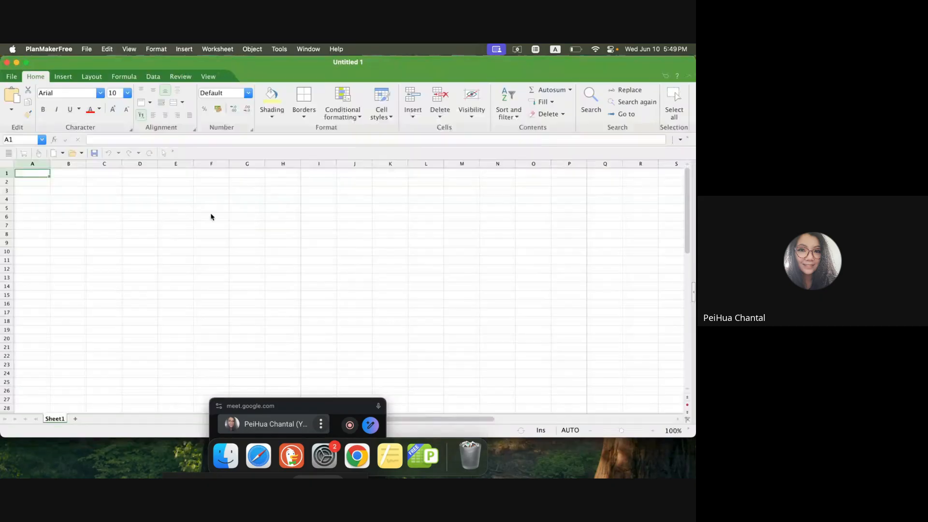
pyautogui.click(439, 372)
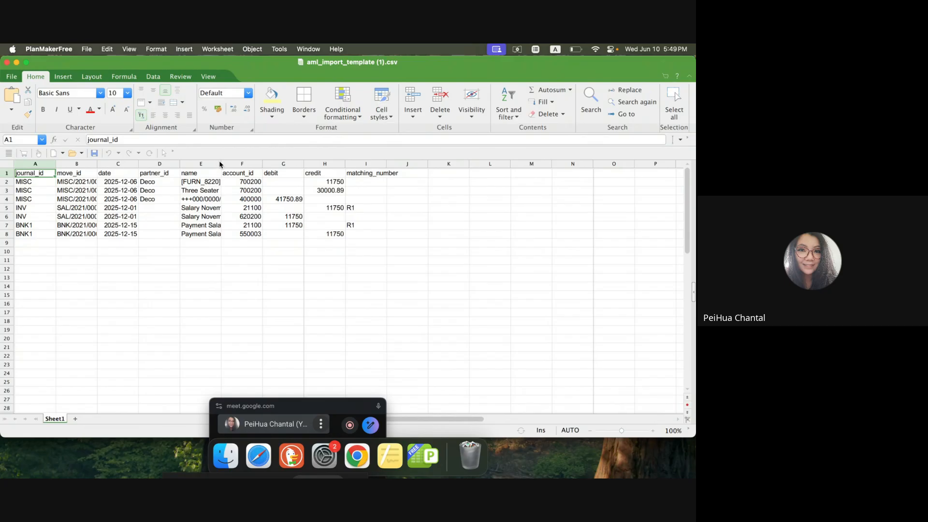
pyautogui.moveTo(223, 164); pyautogui.dragTo(407, 207)
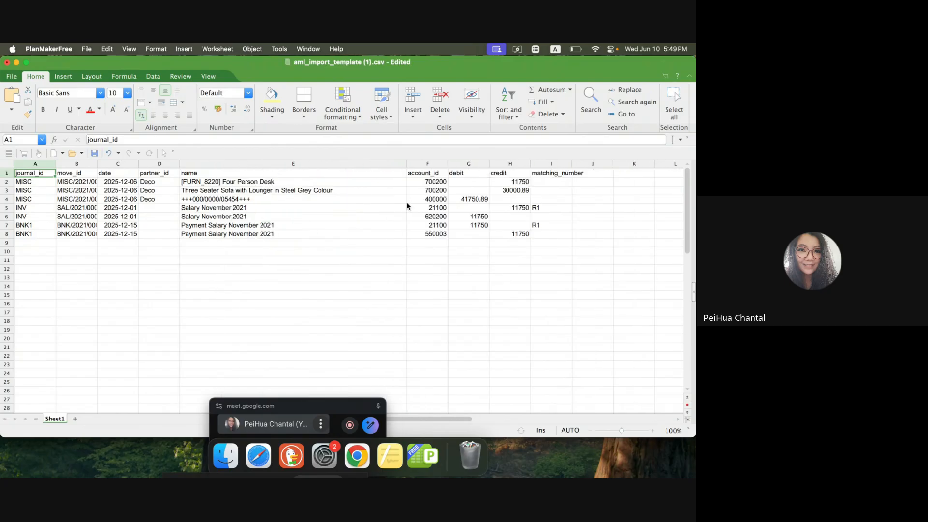
pyautogui.moveTo(98, 164); pyautogui.dragTo(298, 164)
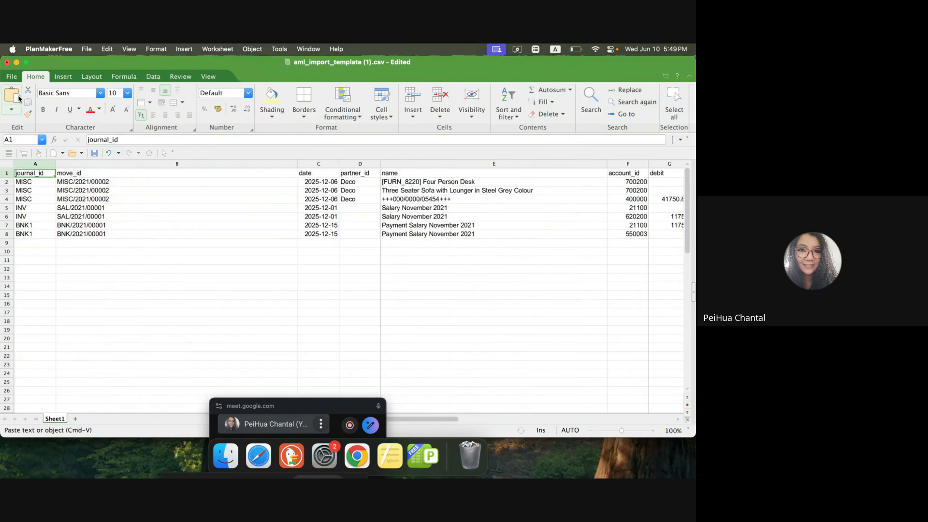
pyautogui.click(6, 63)
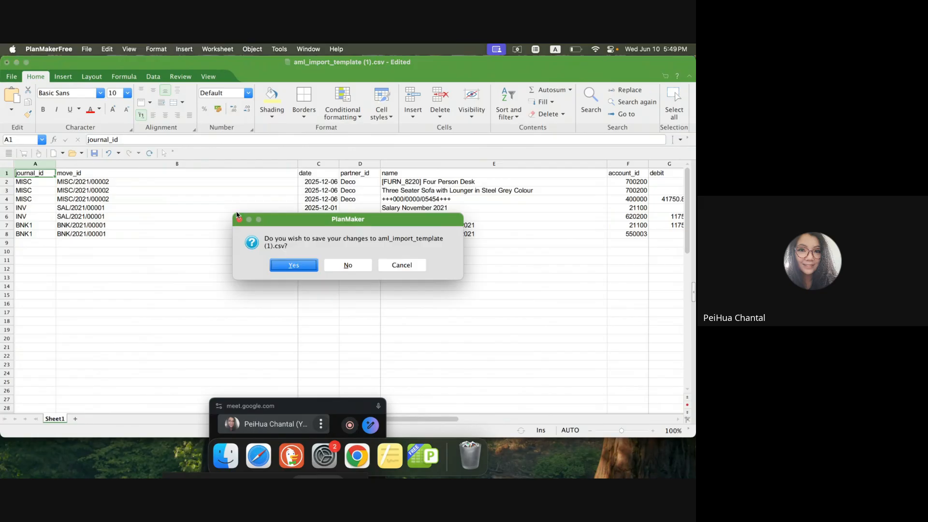
pyautogui.click(342, 266)
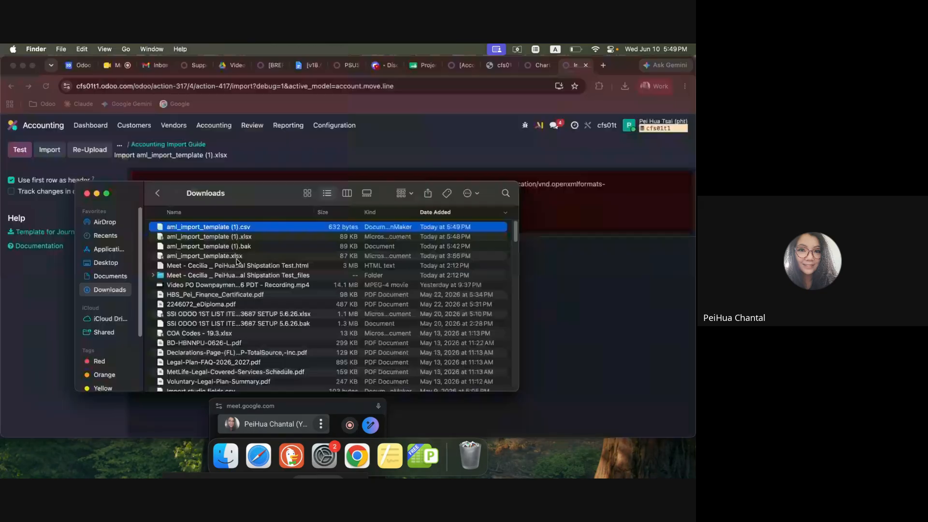
pyautogui.click(87, 194)
# Step: Return to the Accounting Import Guide in Chrome, reopen the journal items import, and try to upload aml_import_template (1).xlsx again
pyautogui.click(172, 144)
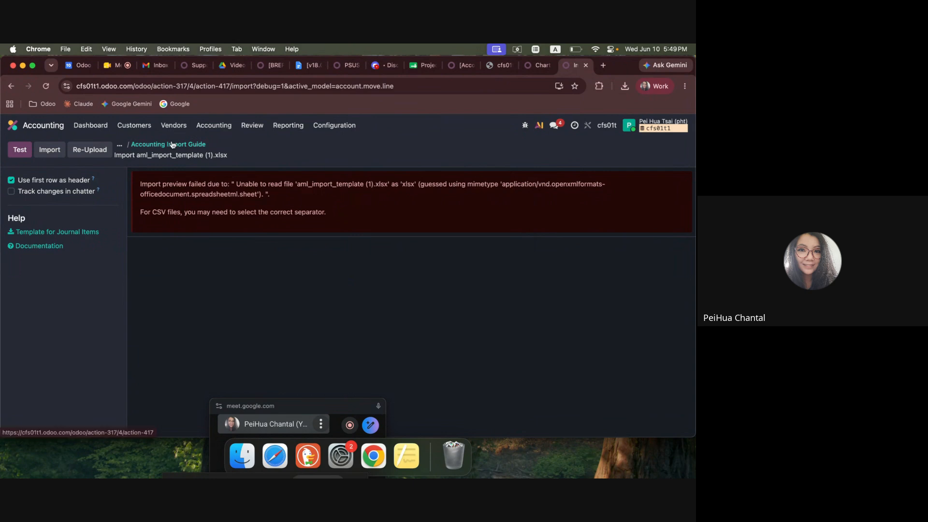
pyautogui.click(81, 404)
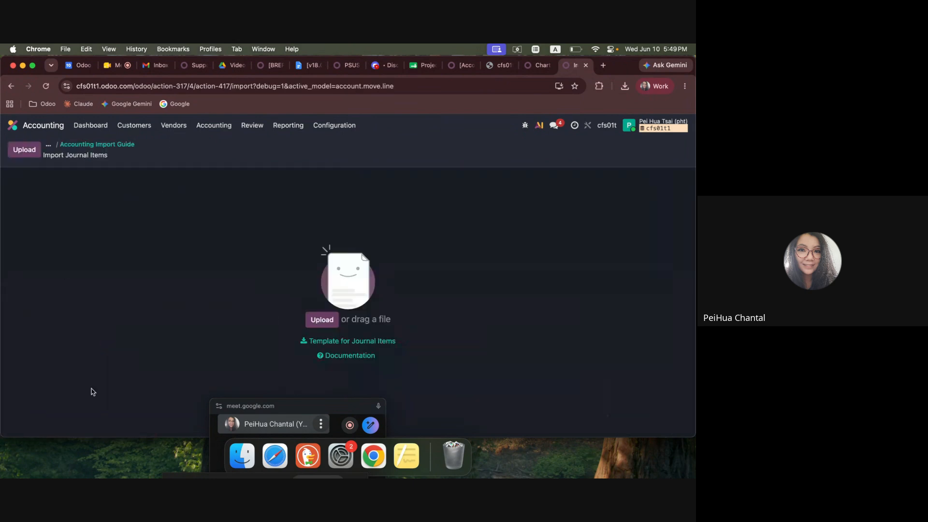
pyautogui.click(25, 150)
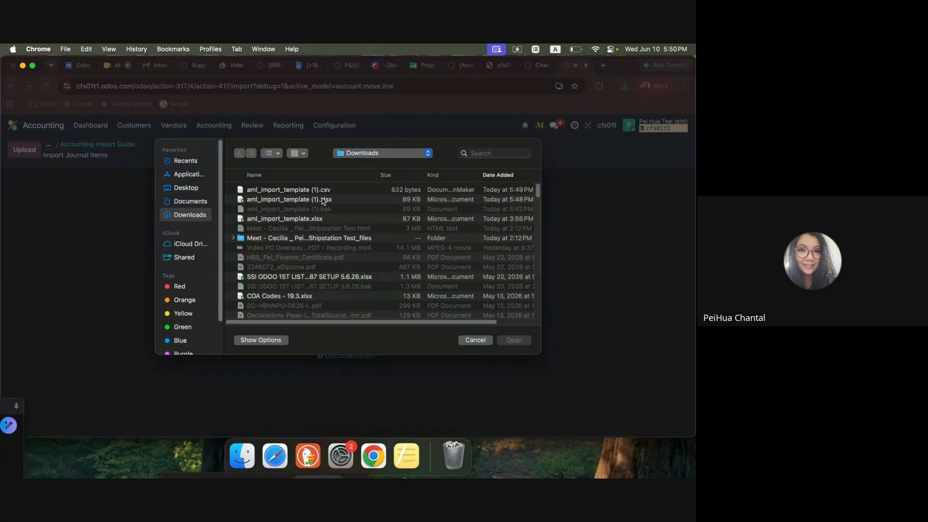
pyautogui.doubleClick(325, 198)
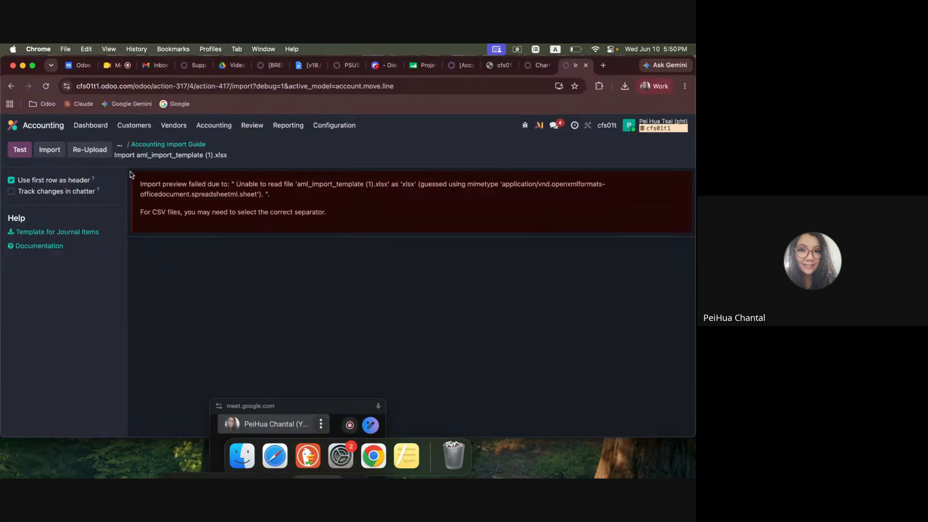
# Step: Re-upload the import file, using aml_import_template (1).csv from the Downloads folder instead
pyautogui.click(90, 150)
pyautogui.click(351, 189)
pyautogui.doubleClick(352, 190)
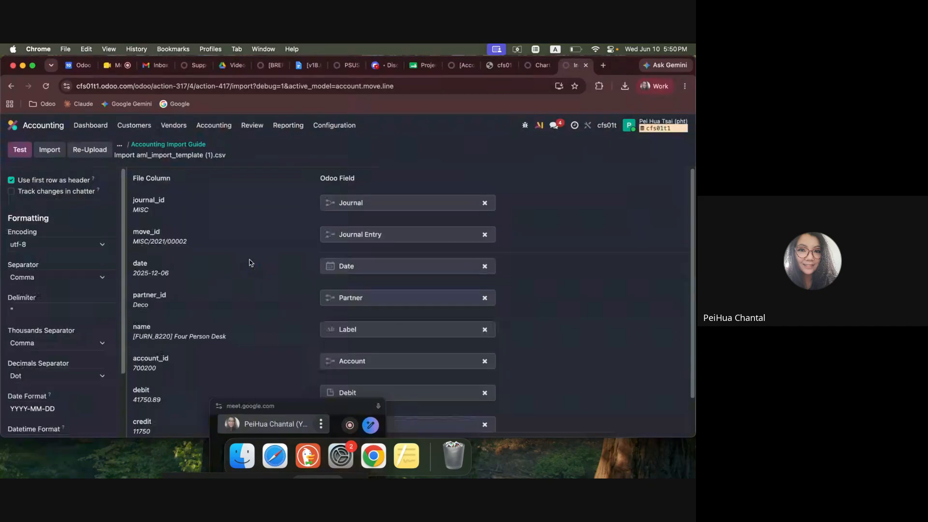
# Step: Clear the Odoo field mapped to the move_id column and check the import for errors
pyautogui.scroll(-1, 290, 233)
pyautogui.scroll(1, 283, 271)
pyautogui.click(484, 235)
pyautogui.scroll(-2, 396, 320)
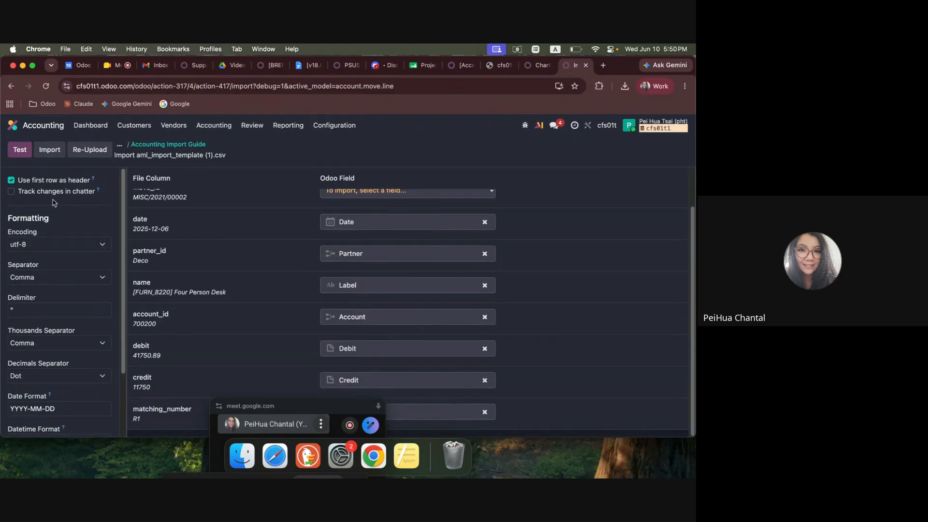
pyautogui.scroll(3, 198, 301)
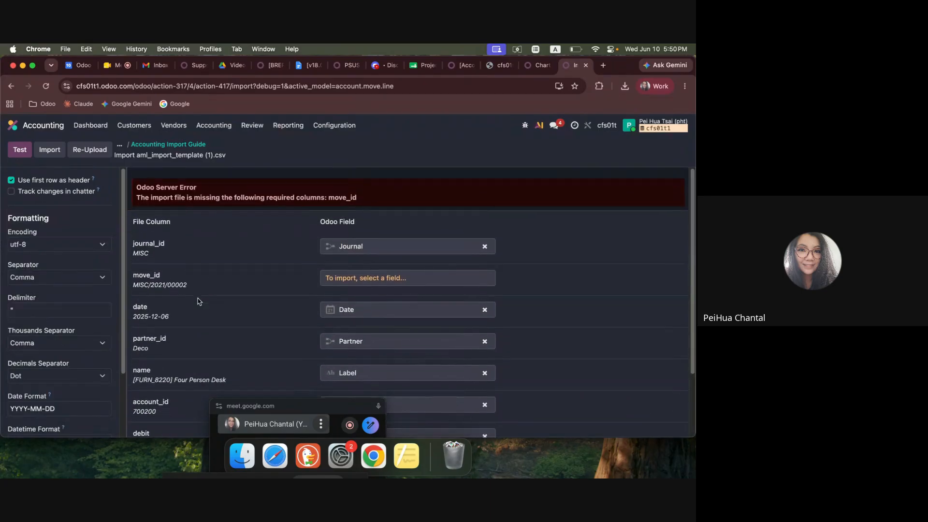
pyautogui.moveTo(249, 190); pyautogui.dragTo(281, 199)
# Step: Open aml_import_template (1).xlsx, examine the move_id values of the three MISC rows, and close the file and the Finder window
pyautogui.click(242, 452)
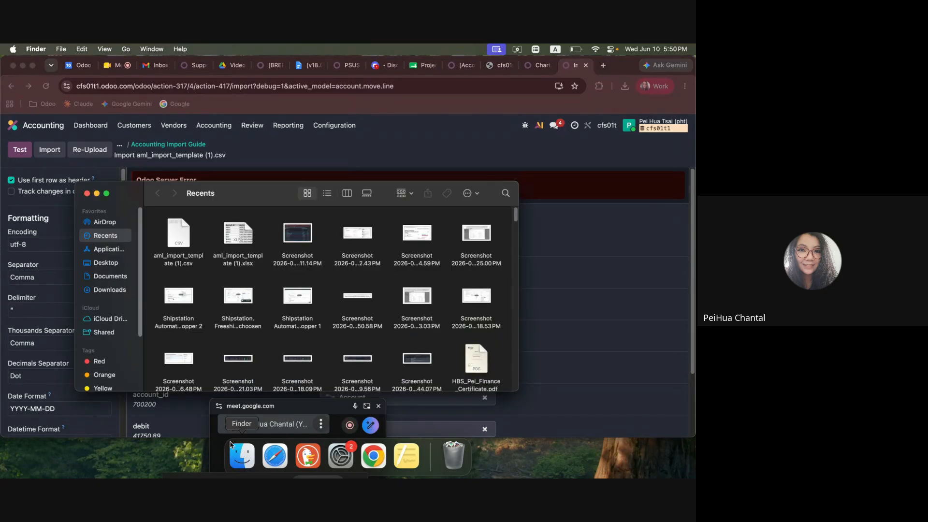
pyautogui.click(177, 241)
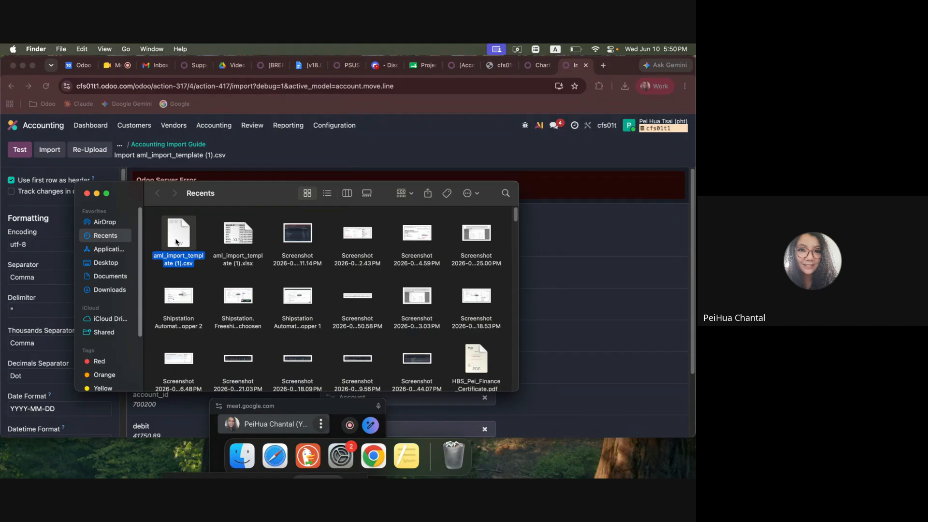
pyautogui.doubleClick(238, 244)
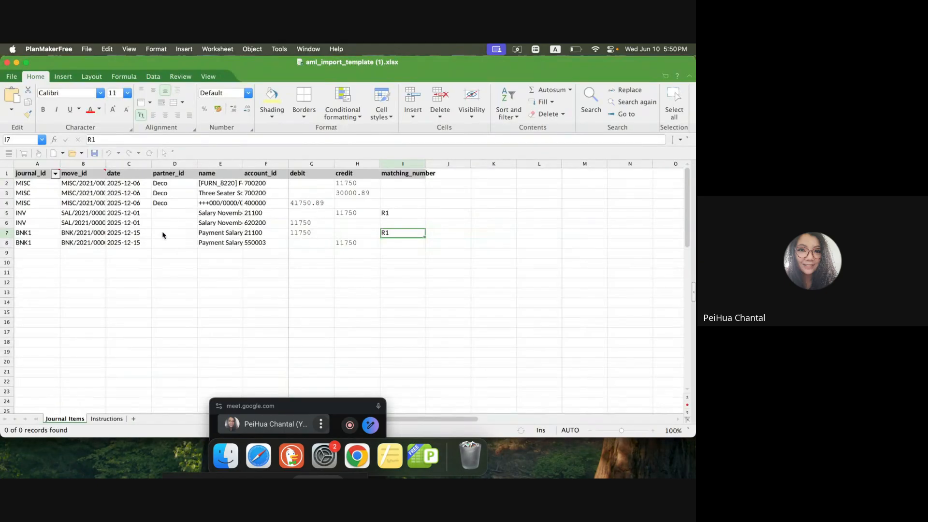
pyautogui.moveTo(95, 187); pyautogui.dragTo(100, 208)
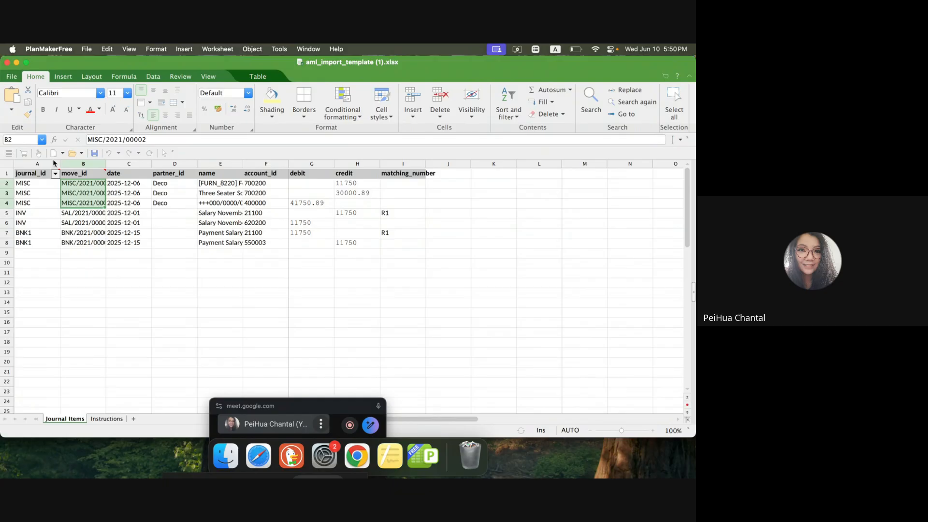
pyautogui.click(6, 62)
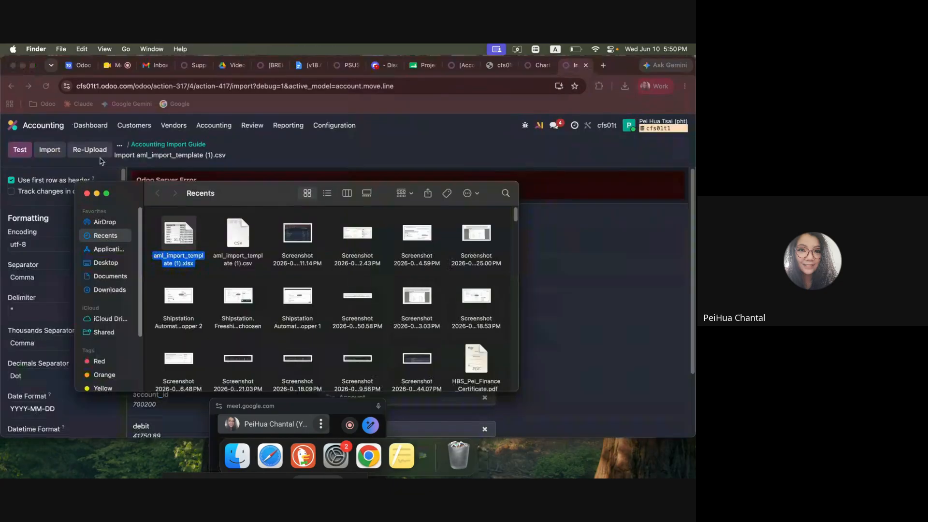
pyautogui.click(88, 194)
# Step: Try to find an Odoo field for the move_id column by searching the fields for "move", and clear the search
pyautogui.click(381, 271)
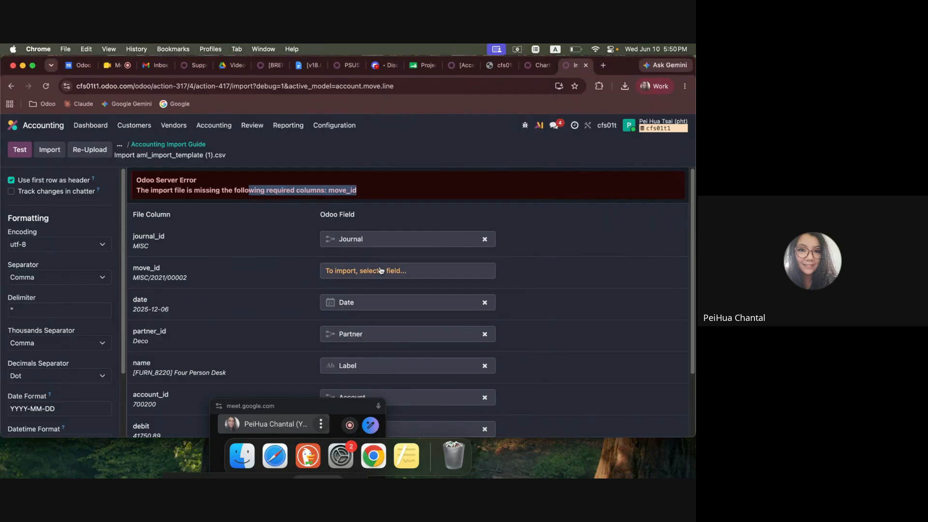
pyautogui.click(389, 279)
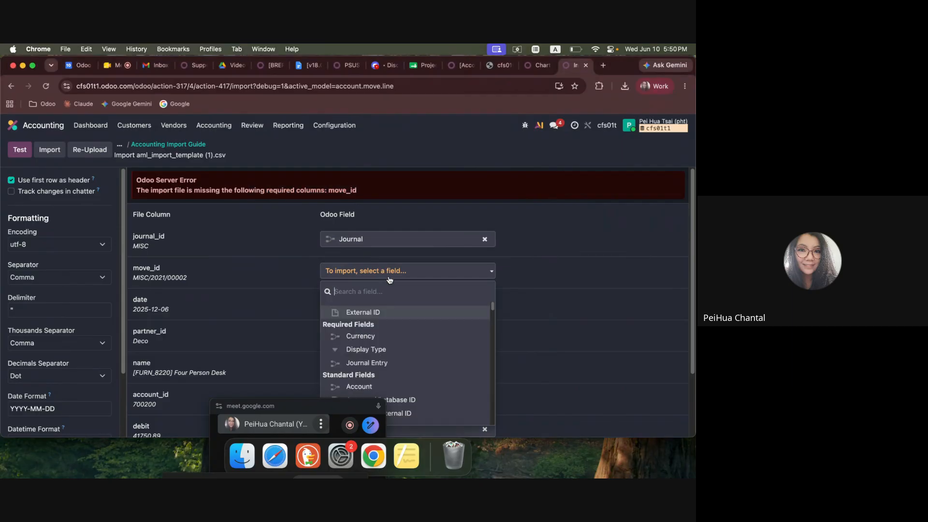
pyautogui.write('moc')
pyautogui.write('e')
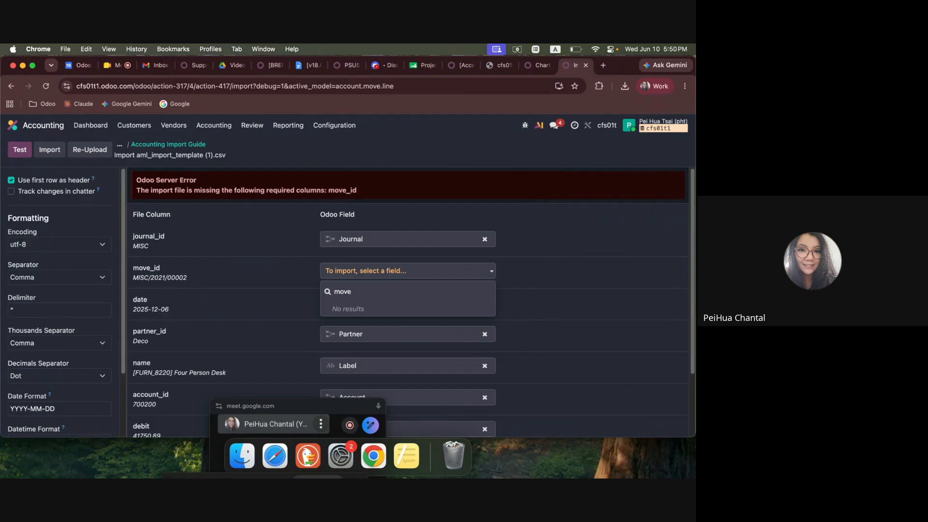
pyautogui.press('BackSpace')
pyautogui.press('BackSpace')
pyautogui.press('BackSpace')
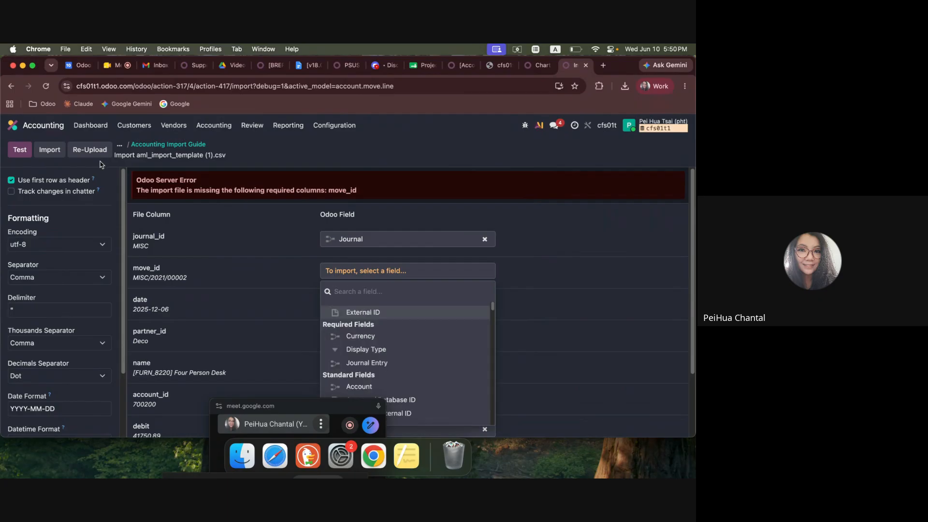
# Step: Re-upload aml_import_template (1).csv from the Downloads folder, and test and run the import with the automatically matched fields
pyautogui.click(90, 151)
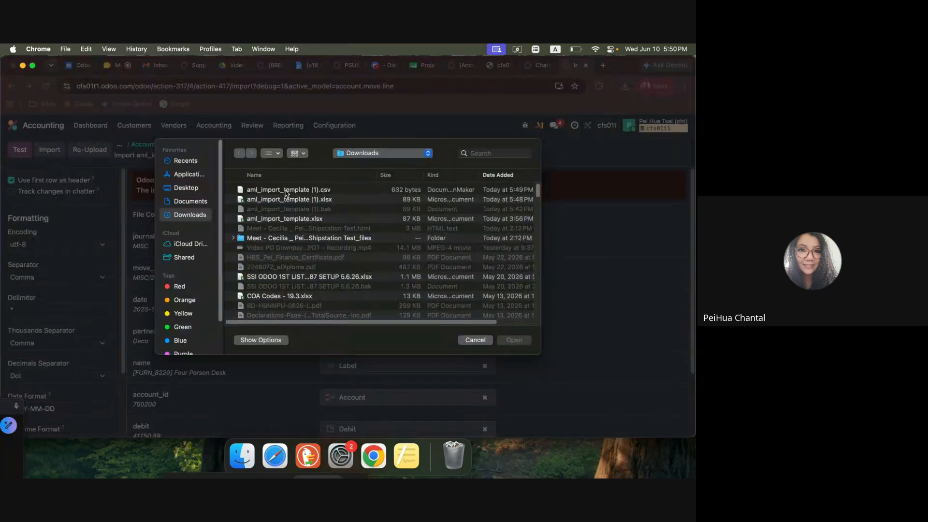
pyautogui.click(285, 190)
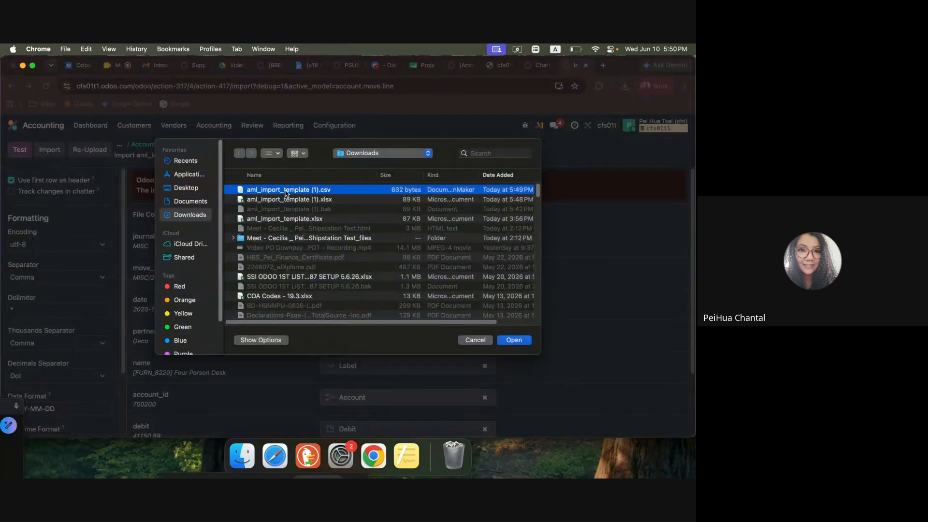
pyautogui.doubleClick(285, 192)
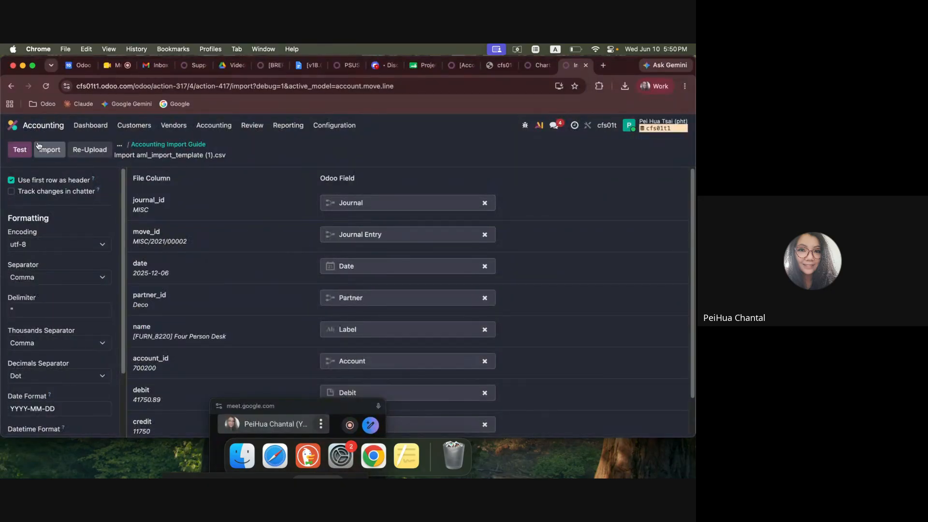
pyautogui.click(20, 149)
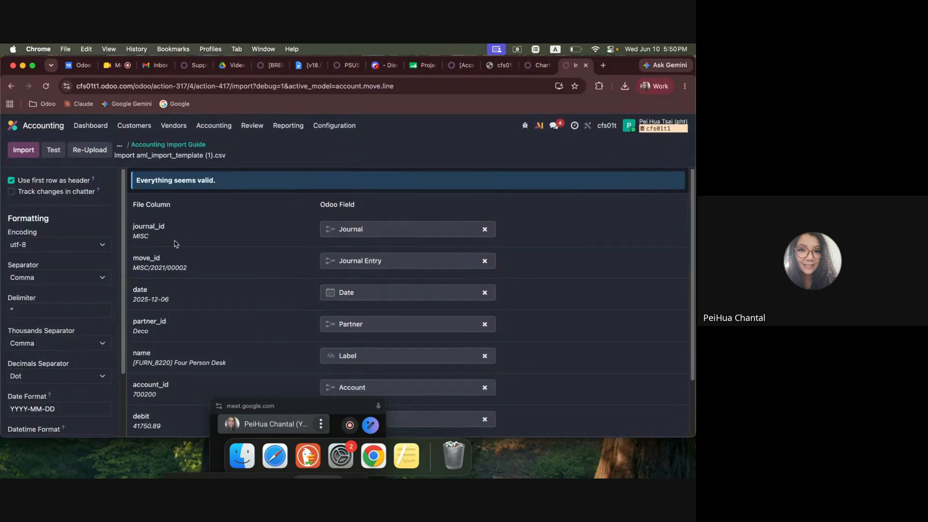
pyautogui.click(23, 150)
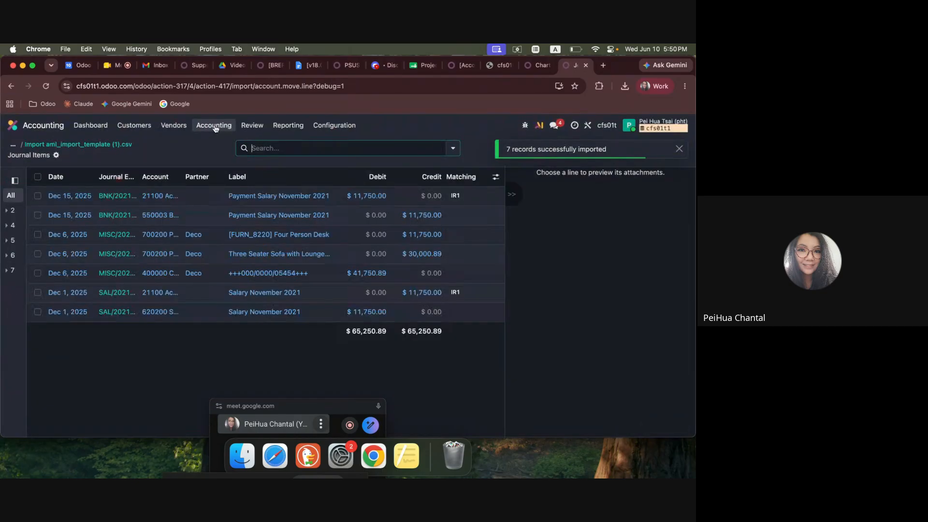
# Step: Open the Journal Entries list and filter it to show only Unposted entries instead of Posted ones
pyautogui.click(214, 126)
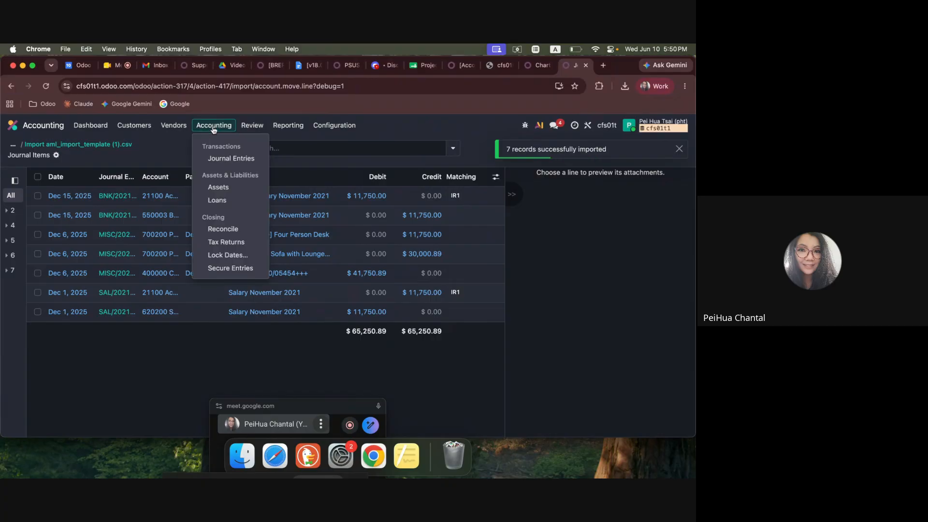
pyautogui.click(241, 161)
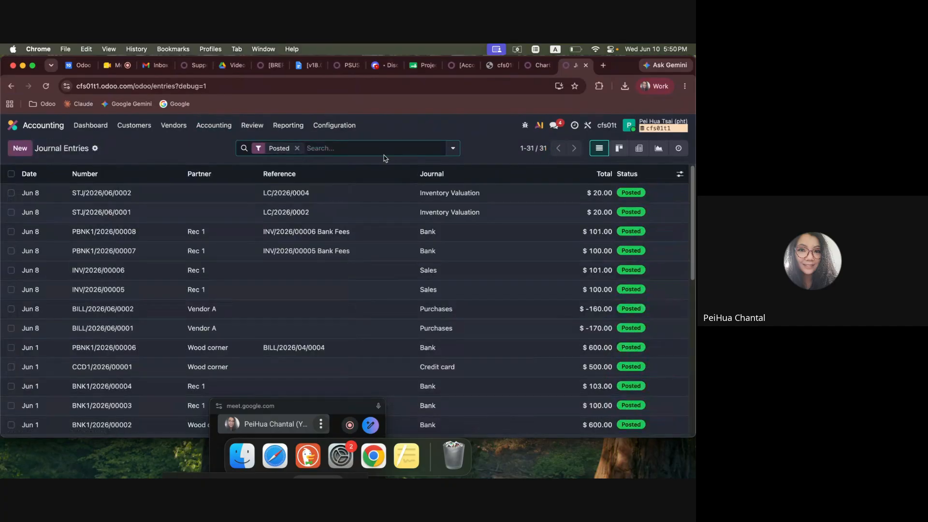
pyautogui.click(448, 152)
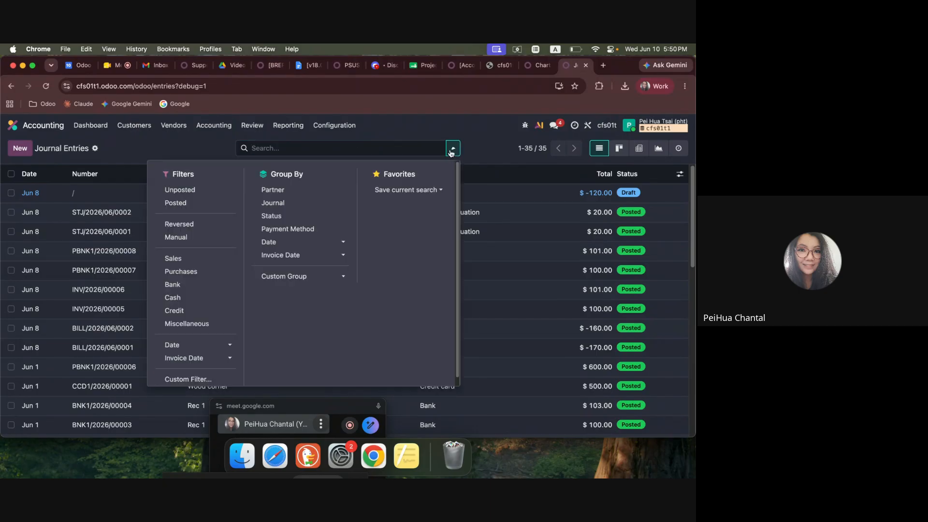
pyautogui.click(205, 200)
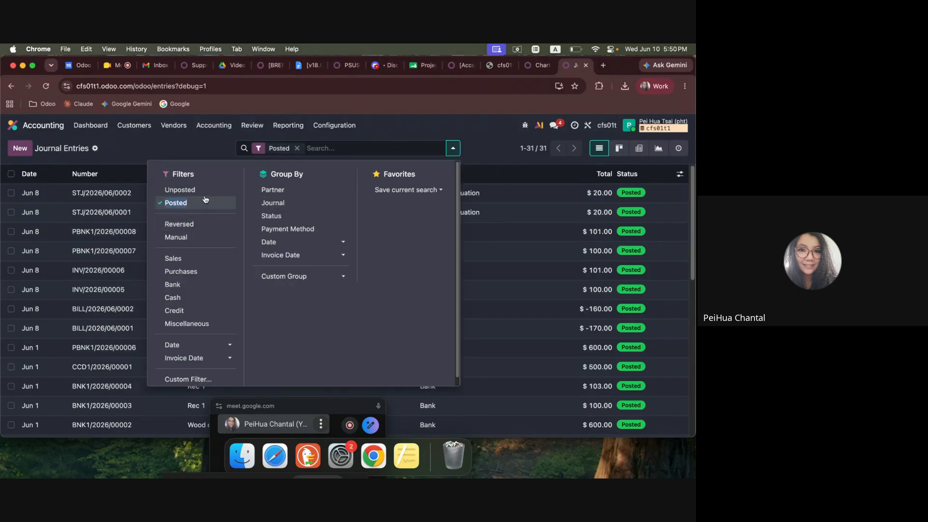
pyautogui.click(205, 201)
pyautogui.click(207, 189)
pyautogui.click(175, 153)
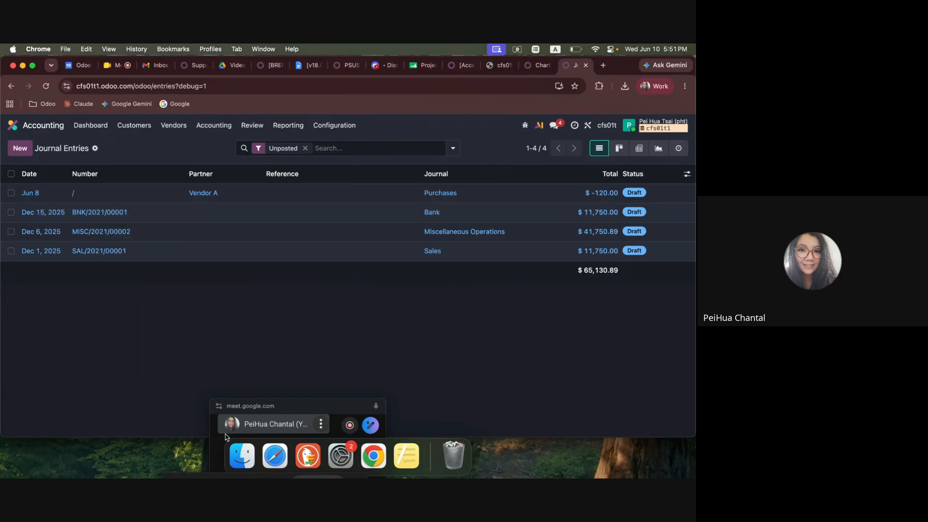
# Step: Open aml_import_template (1).xlsx, examine its debit and credit amounts, close it and return to the Journal Entries list in Chrome
pyautogui.click(242, 466)
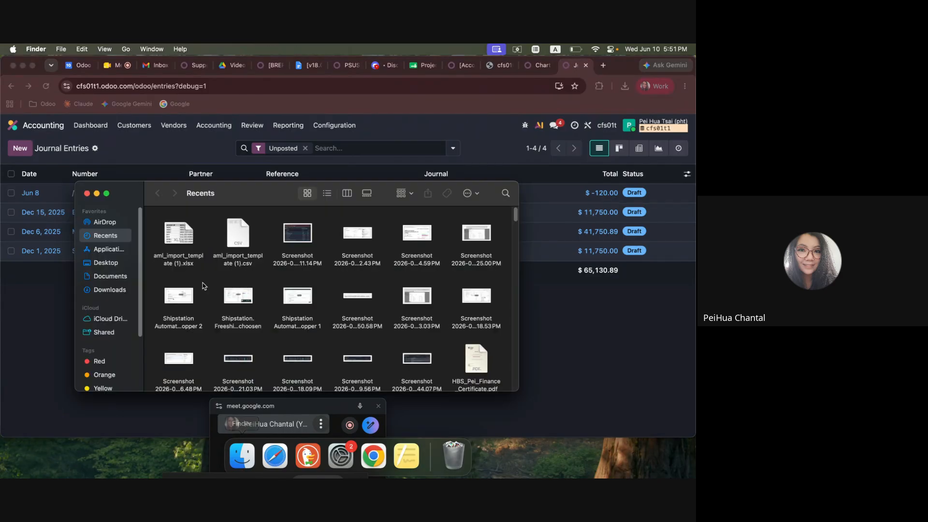
pyautogui.click(172, 245)
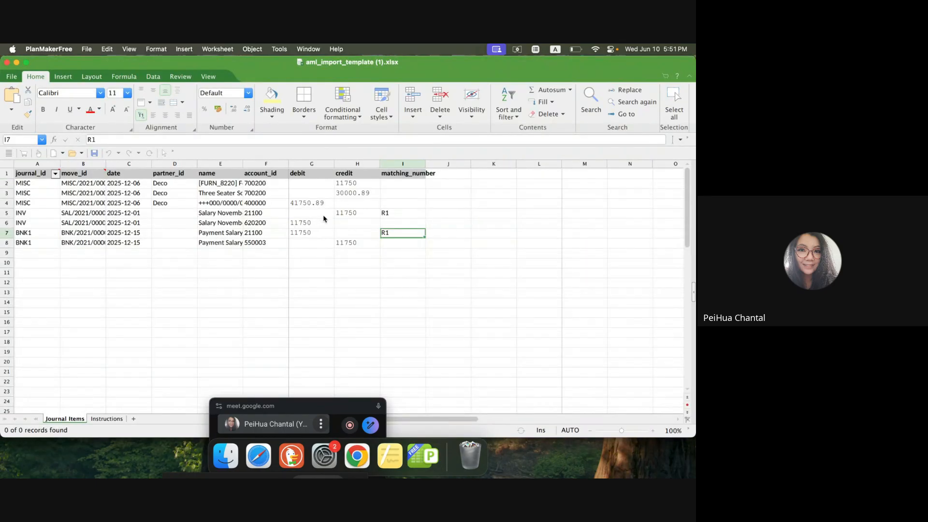
pyautogui.click(315, 224)
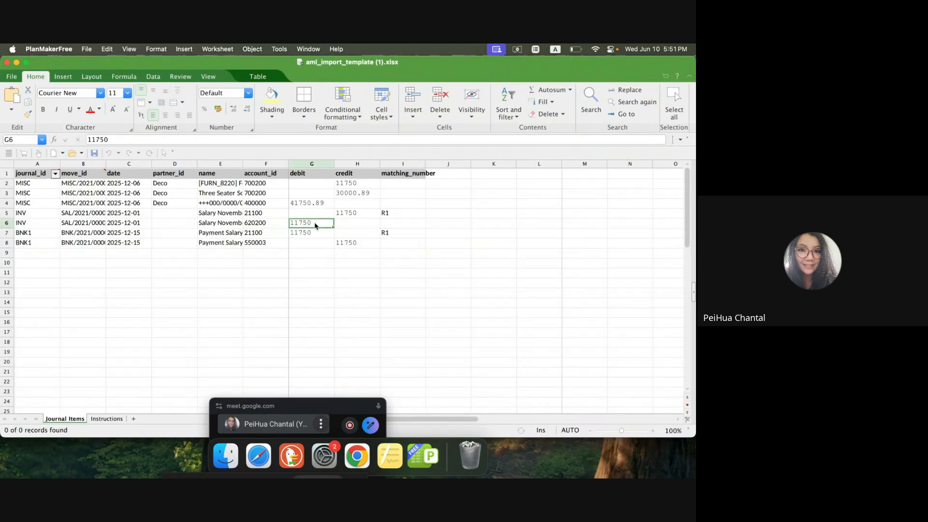
pyautogui.click(349, 195)
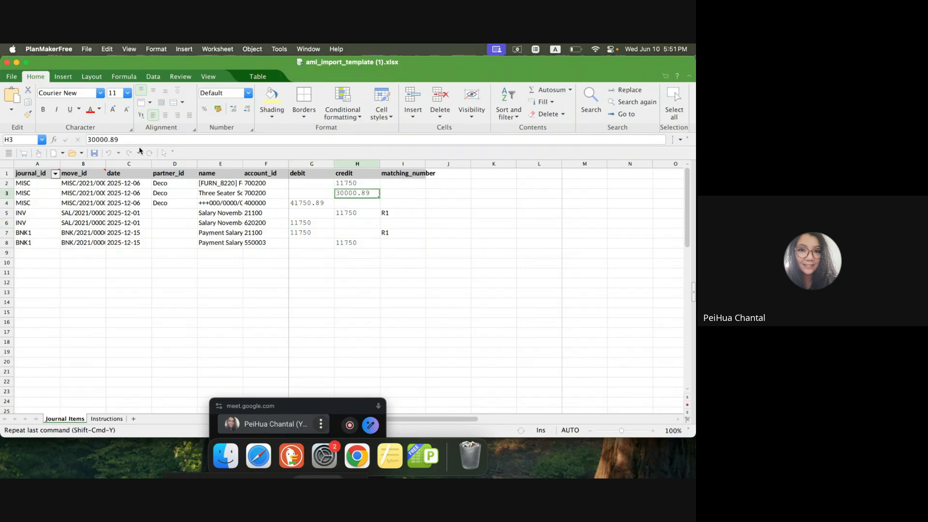
pyautogui.click(7, 63)
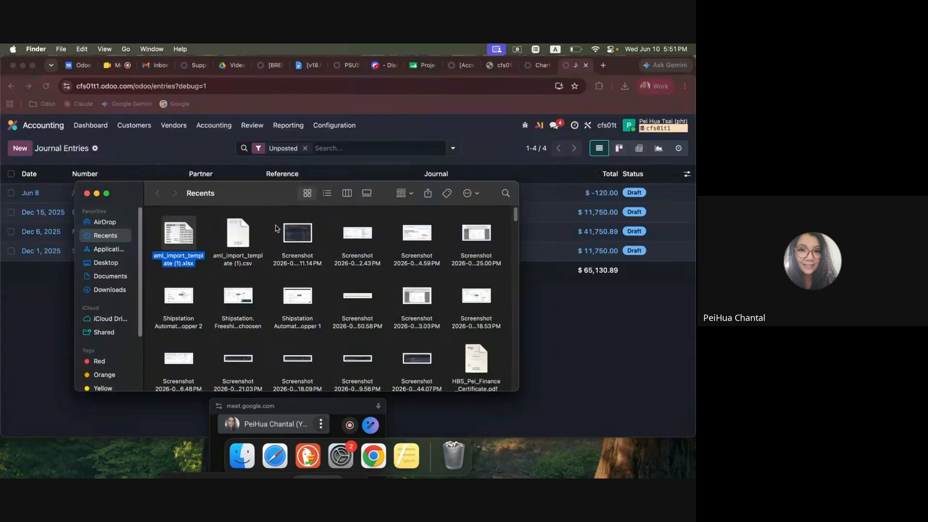
pyautogui.click(585, 293)
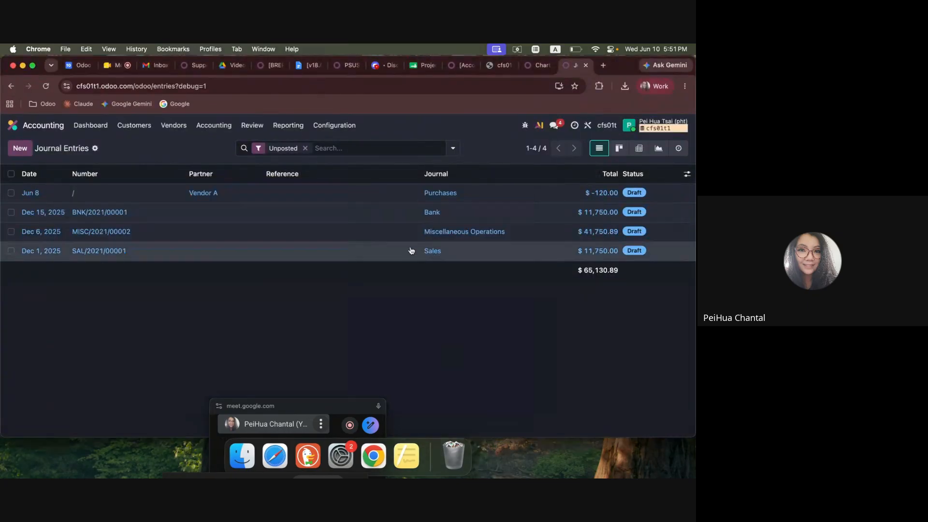
# Step: Page through the unposted entries starting from BNK/2021/00001 to examine their journal items, and return to the Journal Entries list
pyautogui.click(170, 211)
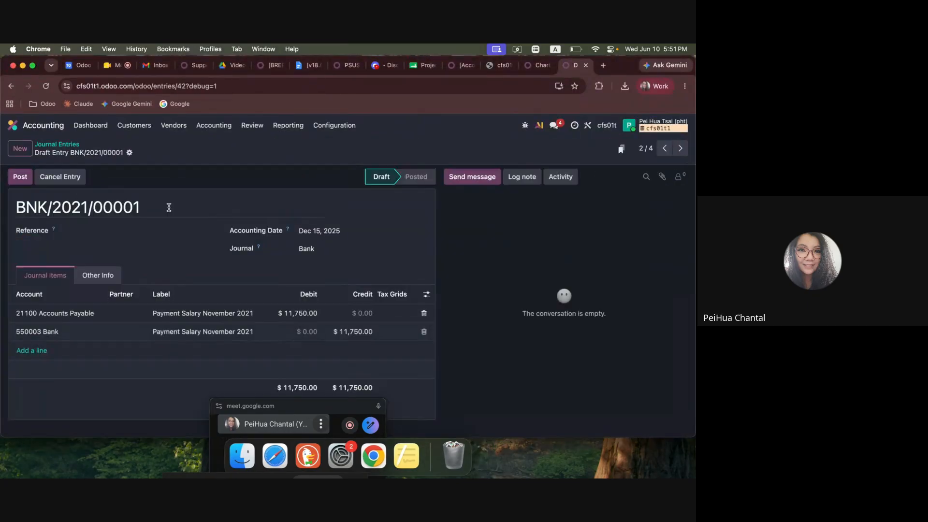
pyautogui.click(680, 148)
pyautogui.click(664, 148)
pyautogui.click(681, 148)
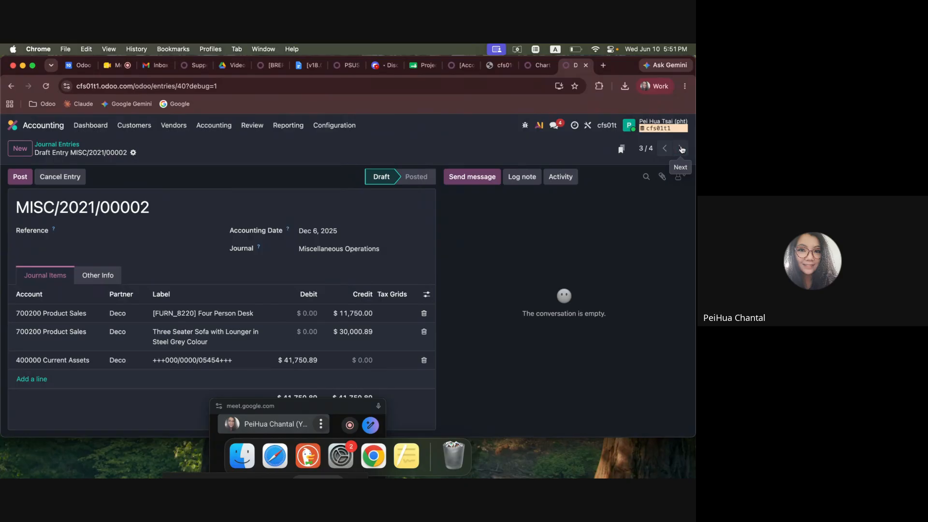
pyautogui.click(679, 148)
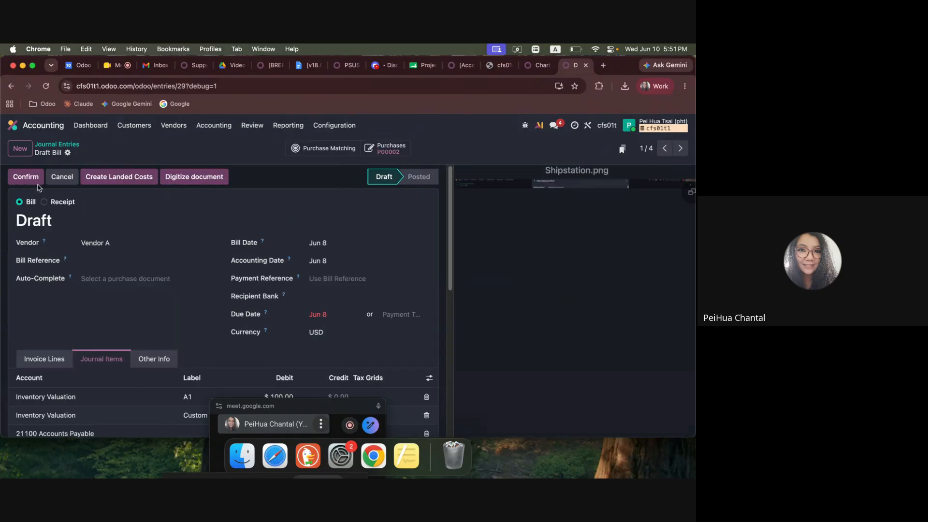
pyautogui.click(54, 145)
# Step: Try to confirm all the unposted journal entries at once, and clear the selection
pyautogui.click(10, 173)
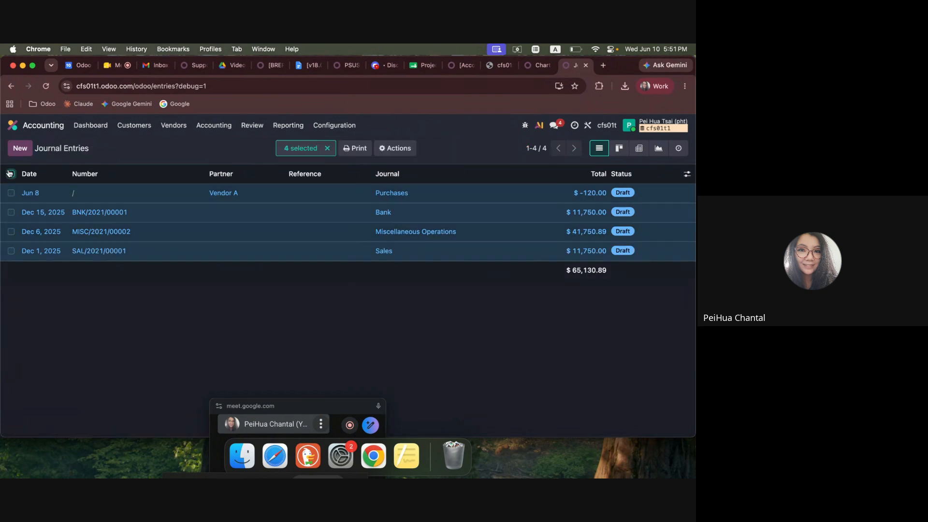
pyautogui.click(389, 148)
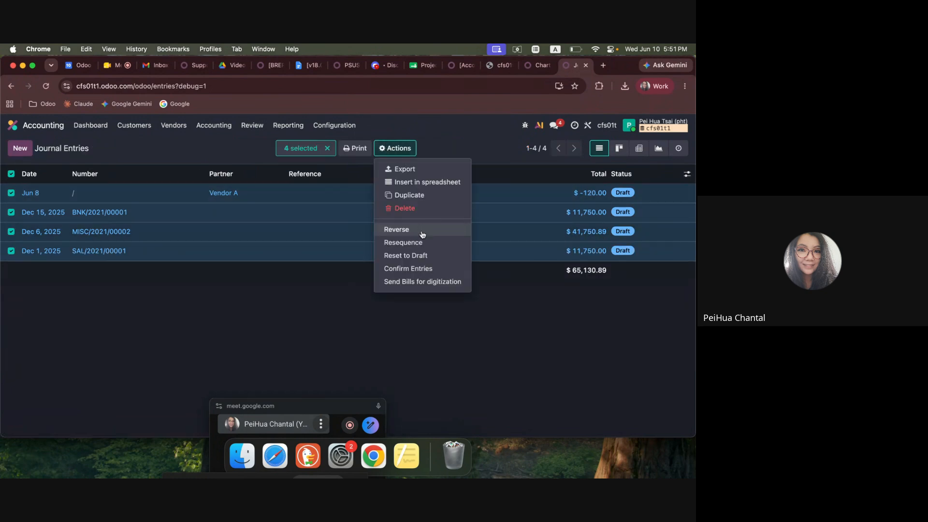
pyautogui.click(414, 268)
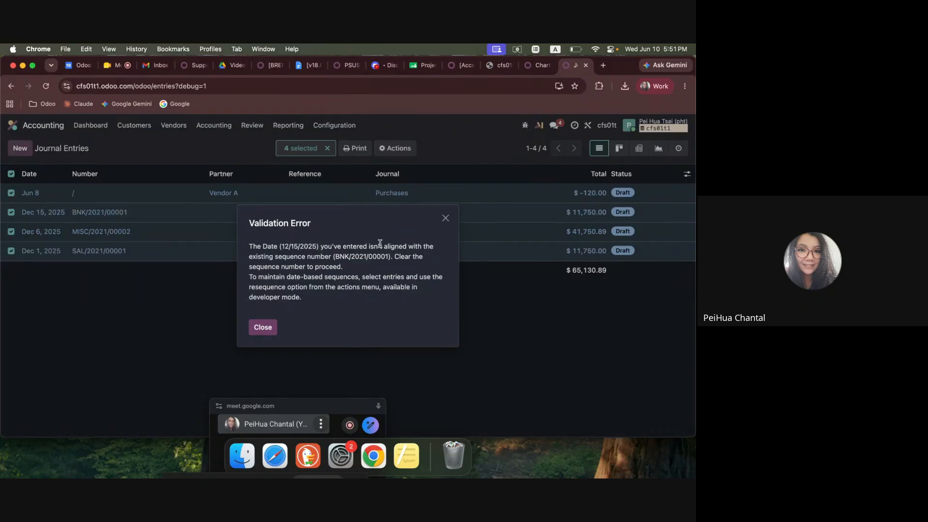
pyautogui.click(256, 330)
pyautogui.click(11, 174)
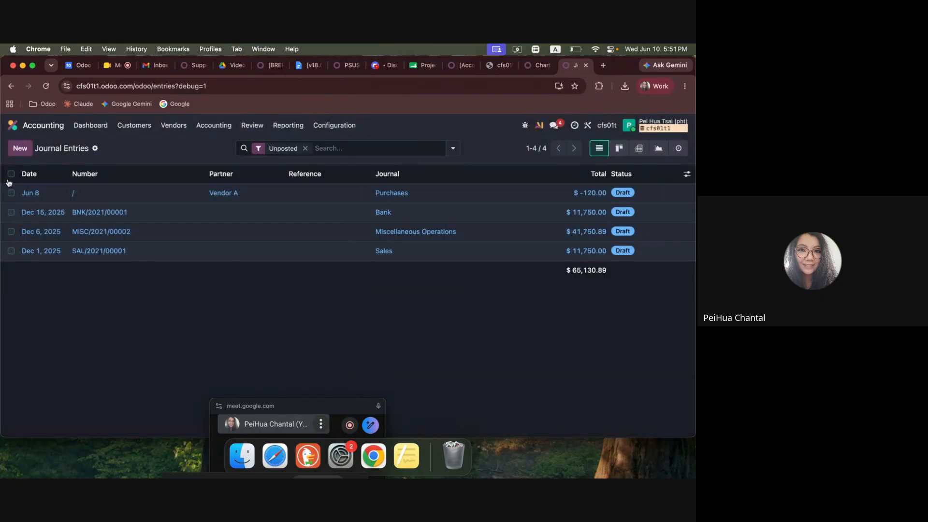
# Step: Replace the number of draft entry BNK/2021/00001 with "/" and return to the Journal Entries list
pyautogui.click(110, 211)
pyautogui.click(131, 207)
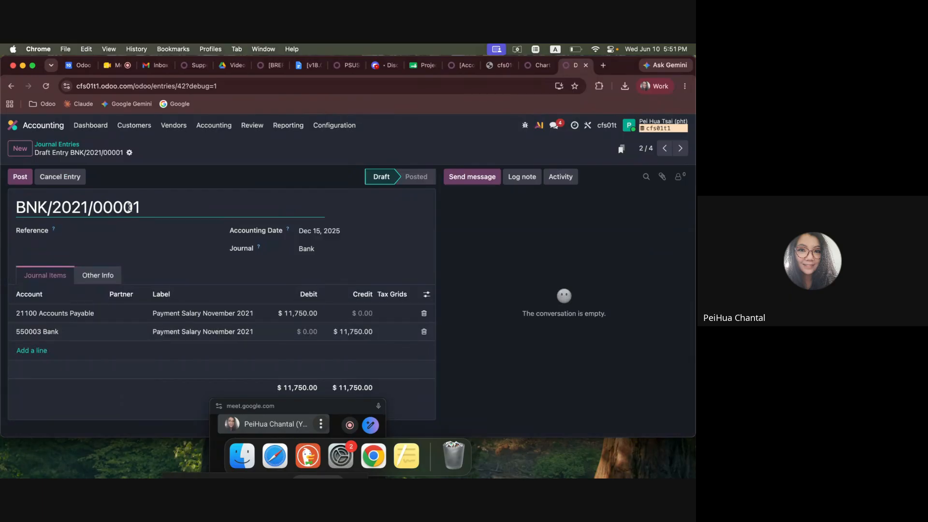
pyautogui.press('super+a')
pyautogui.write('/')
pyautogui.click(144, 153)
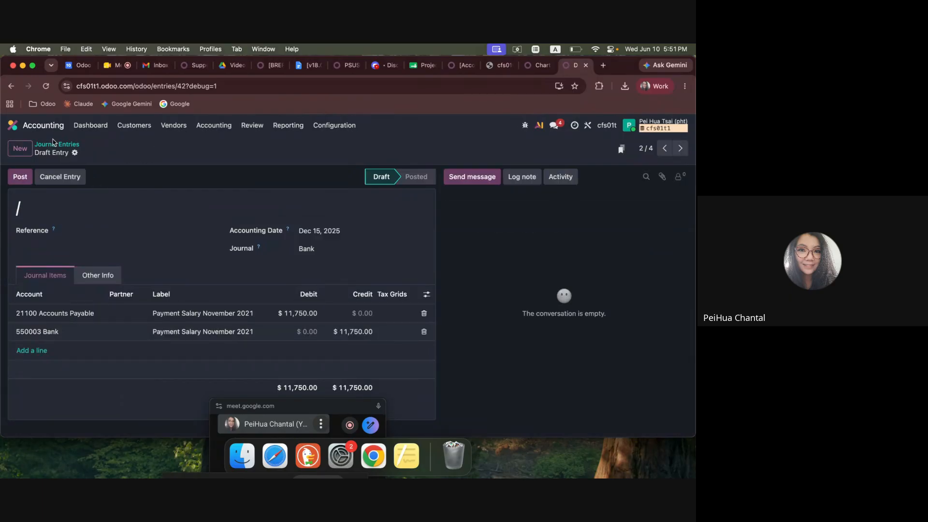
pyautogui.click(57, 145)
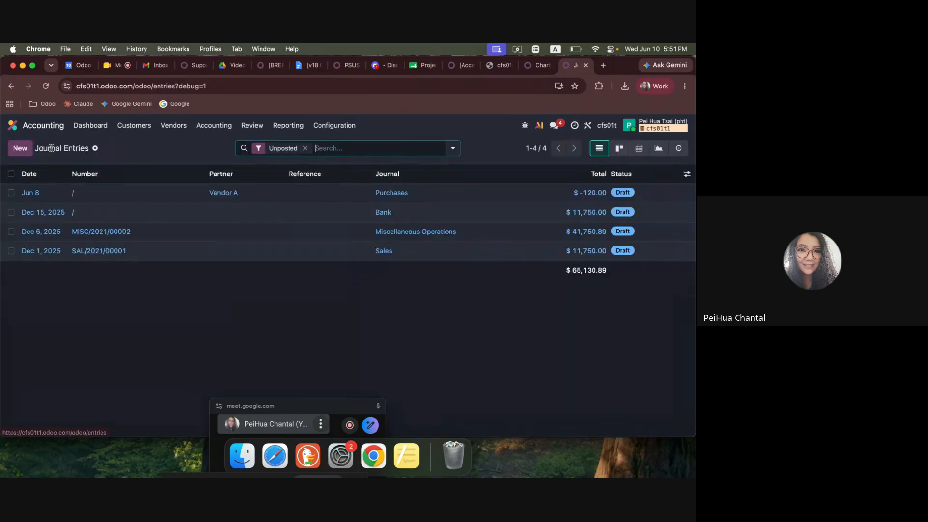
# Step: Retry confirming every unposted entry in bulk with the bank entry's number reset, and deselect the entries
pyautogui.click(11, 173)
pyautogui.click(392, 150)
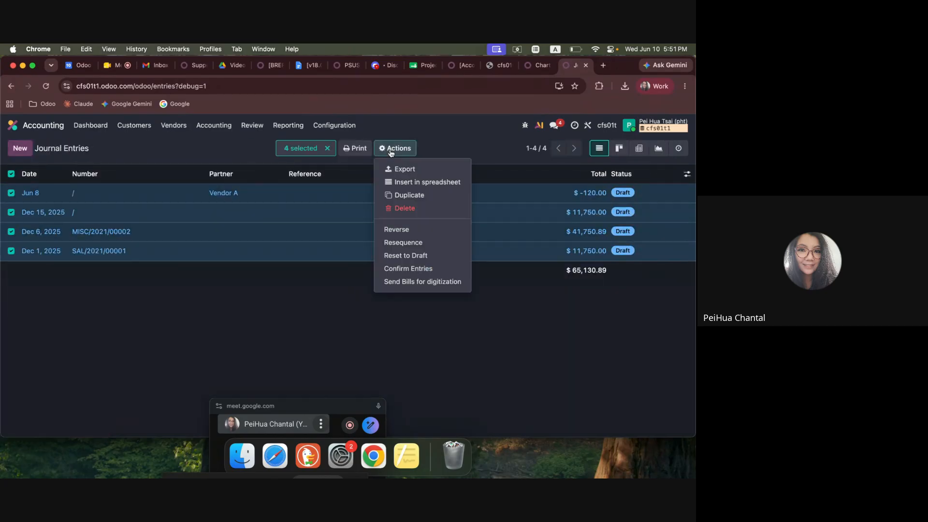
pyautogui.click(408, 269)
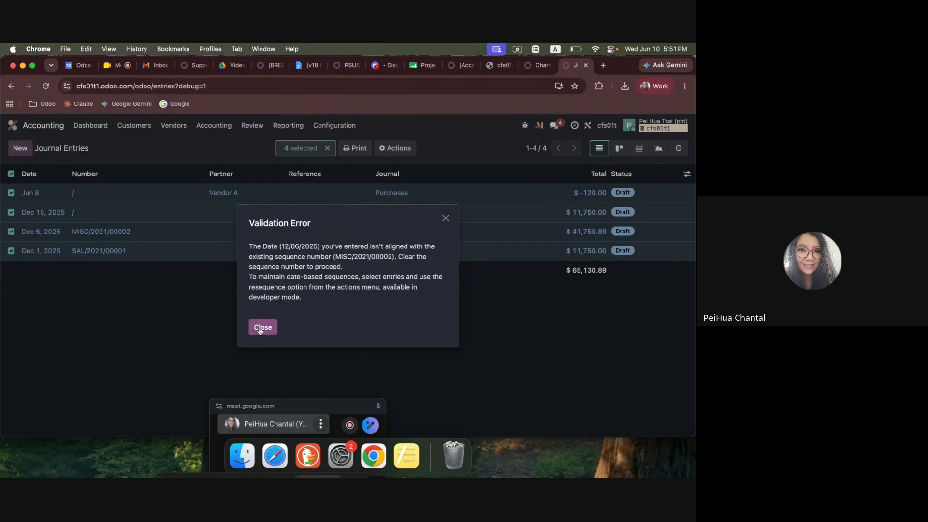
pyautogui.click(261, 328)
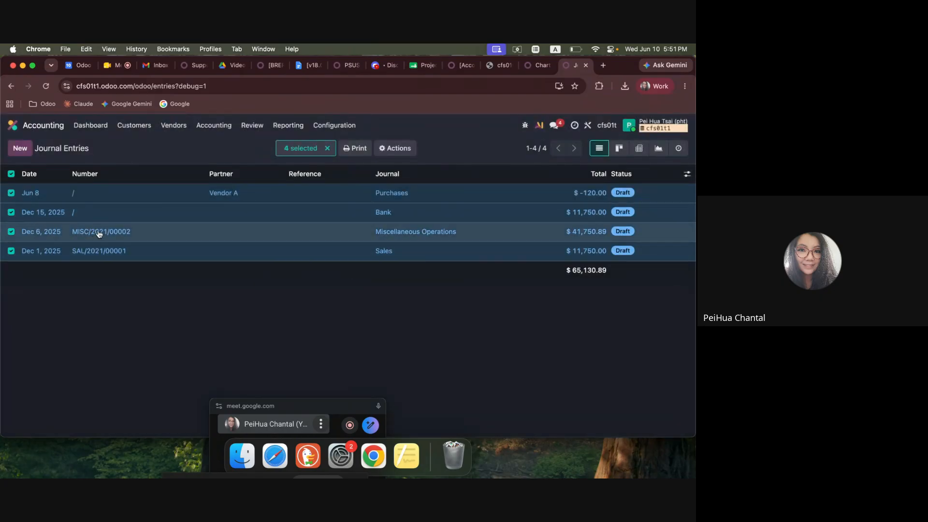
pyautogui.click(8, 173)
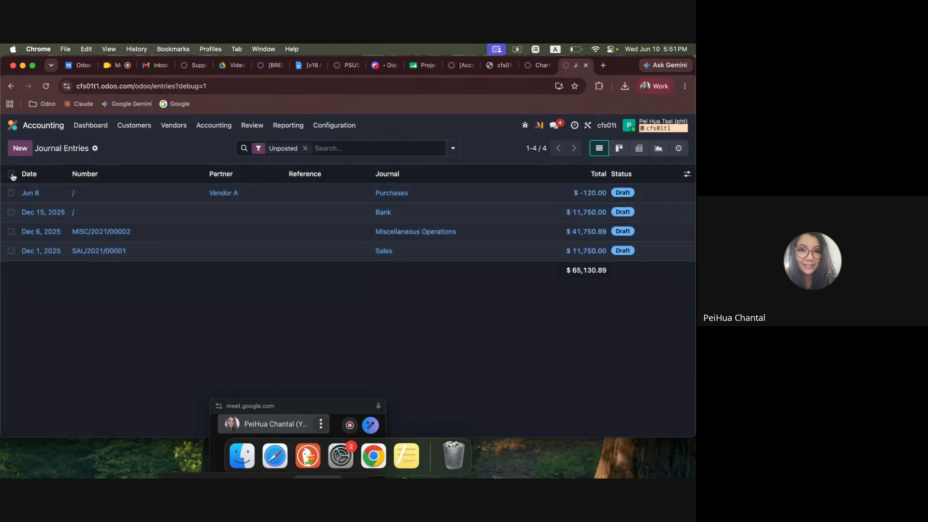
# Step: Replace the number of draft entry MISC/2021/00002 with "/", save it and return to the Journal Entries list
pyautogui.click(141, 233)
pyautogui.click(138, 212)
pyautogui.press('super+a')
pyautogui.write('/')
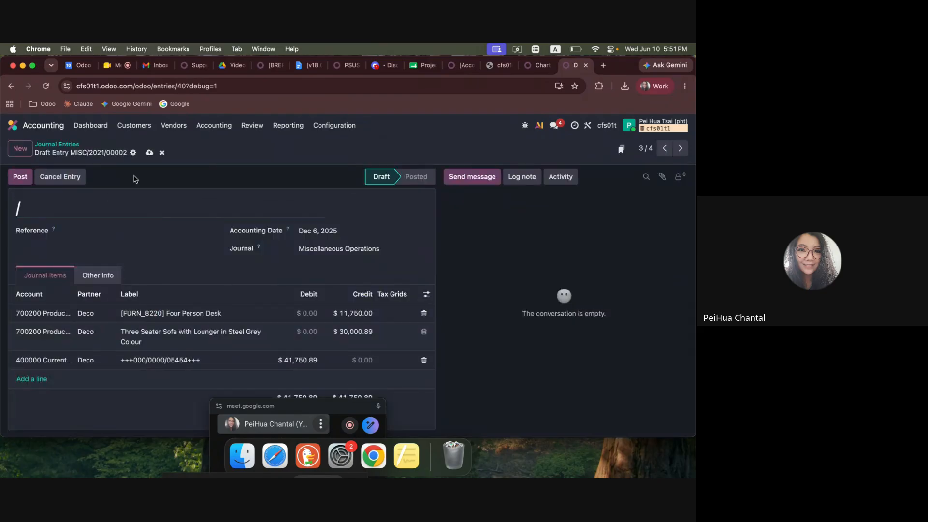
pyautogui.click(149, 150)
pyautogui.click(70, 144)
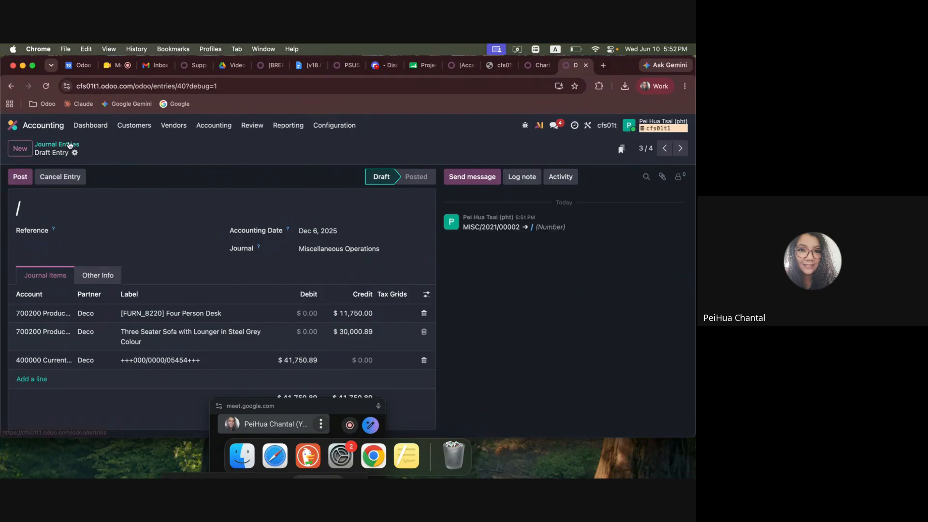
# Step: Replace the number of draft entry SAL/2021/00001 with "/", save it and return to the Journal Entries list
pyautogui.click(139, 251)
pyautogui.click(145, 211)
pyautogui.press('super+a')
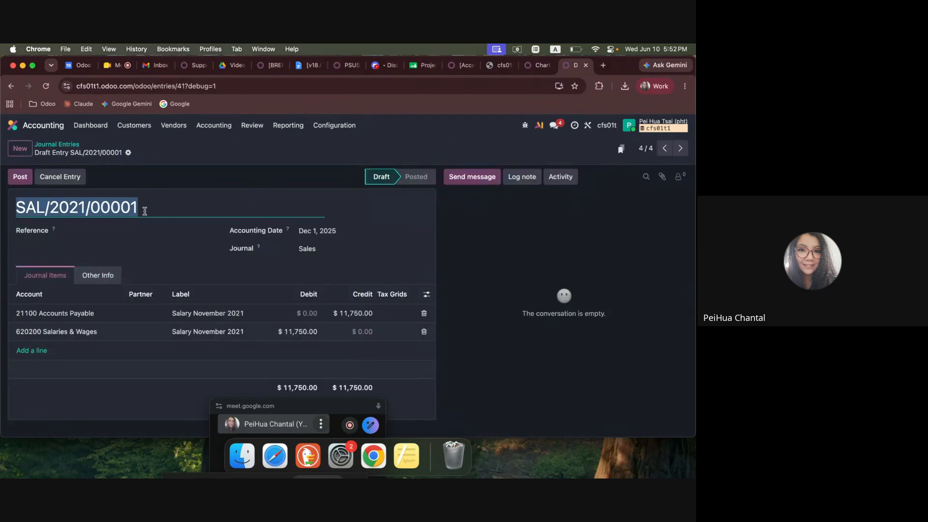
pyautogui.write('/')
pyautogui.click(144, 152)
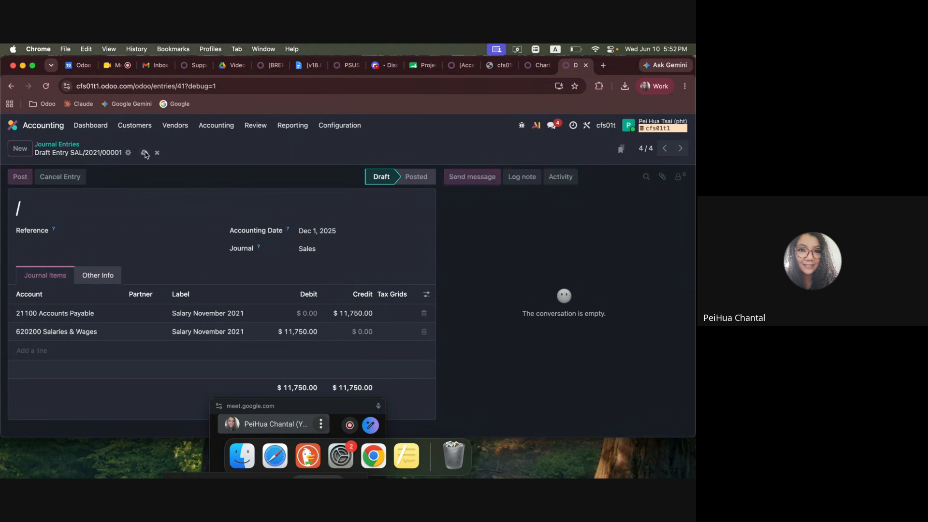
pyautogui.click(56, 144)
# Step: Confirm all four unposted journal entries in bulk
pyautogui.click(11, 174)
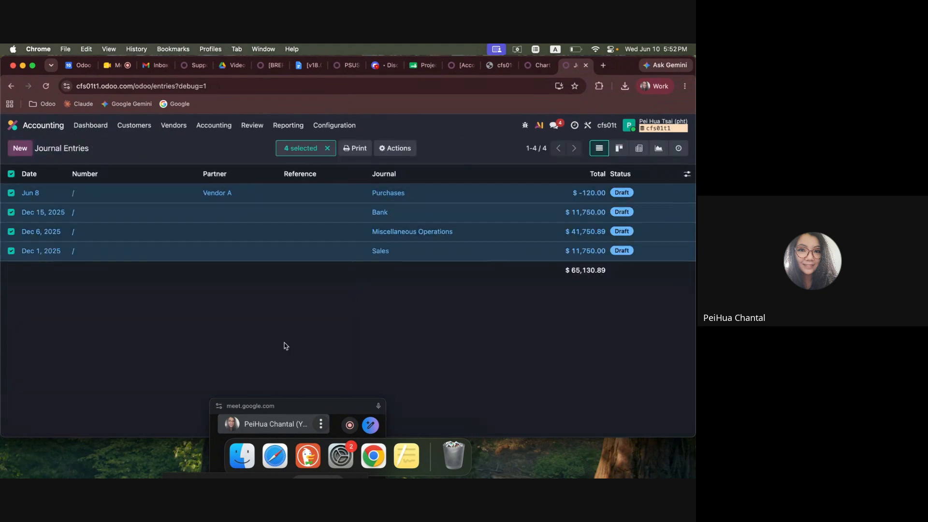
pyautogui.click(396, 148)
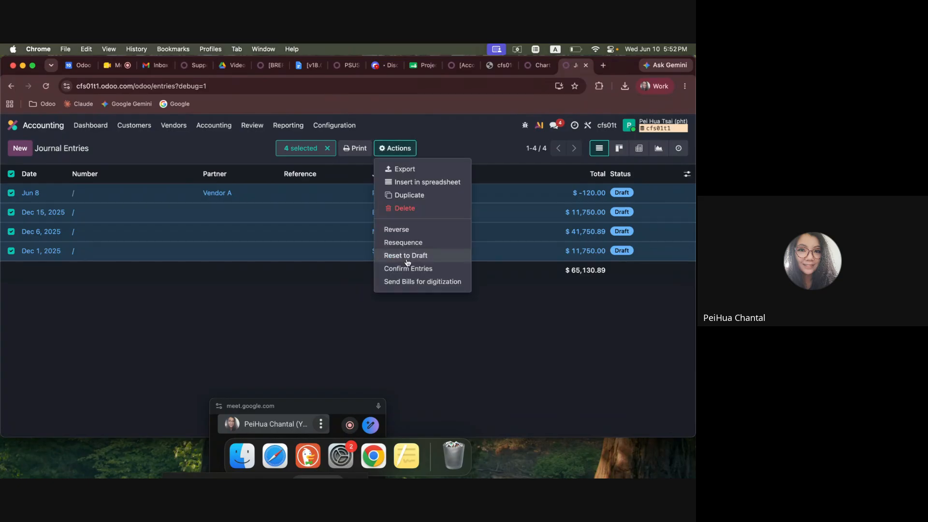
pyautogui.click(410, 269)
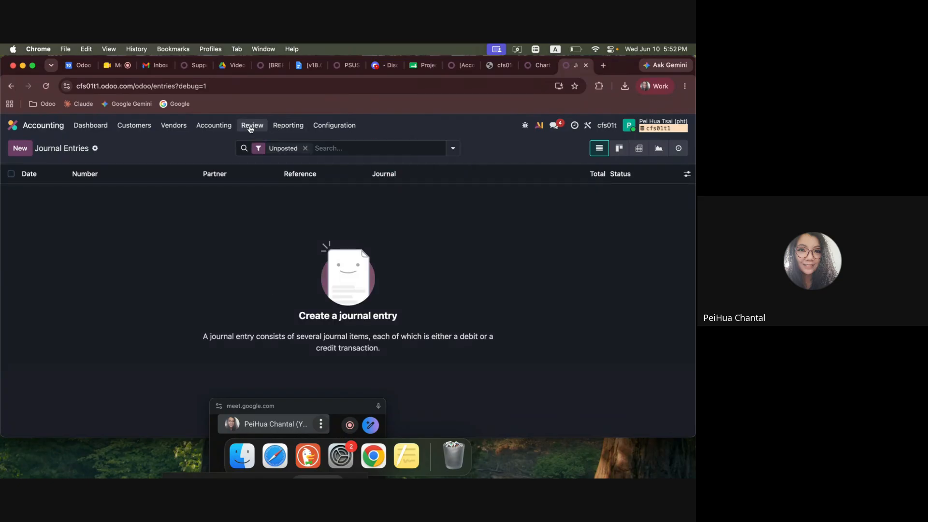
# Step: Open the posted Journal Items and group them by account
pyautogui.click(249, 128)
pyautogui.click(282, 158)
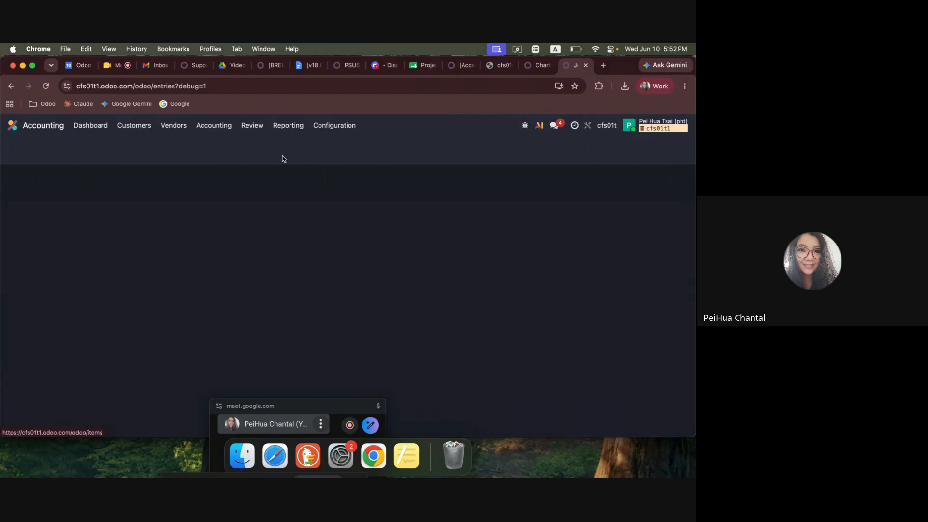
pyautogui.click(453, 147)
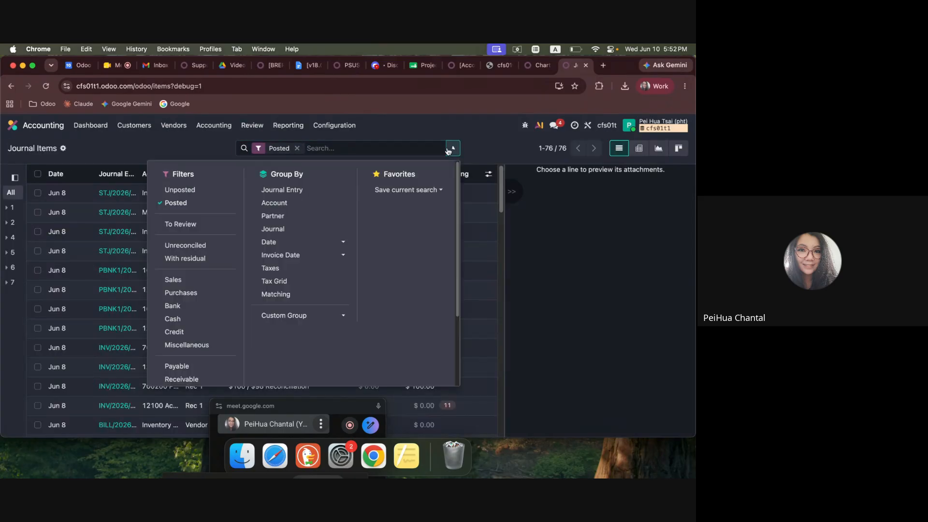
pyautogui.click(274, 202)
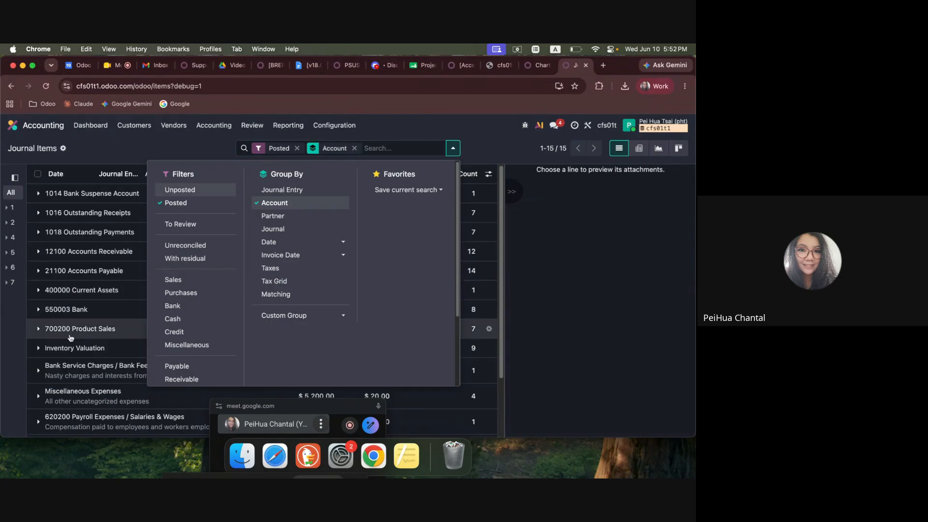
pyautogui.click(151, 148)
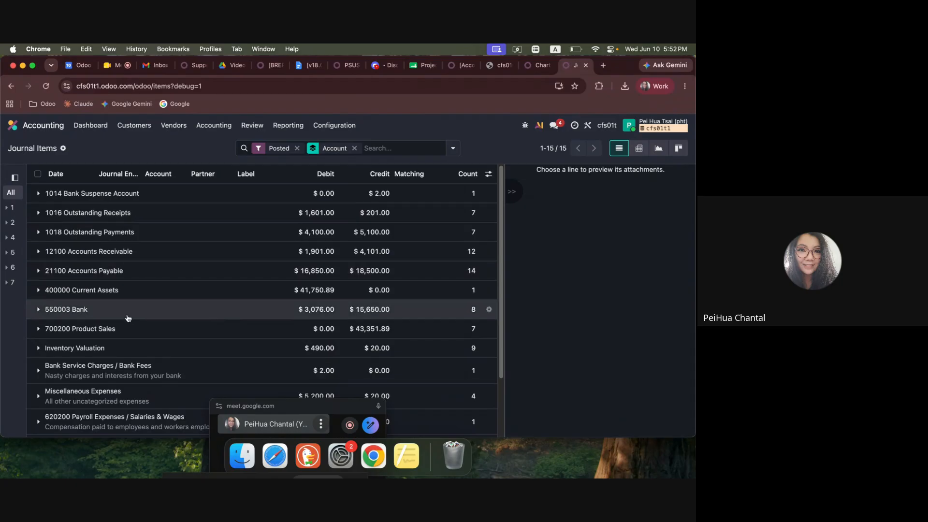
# Step: Expand the 21100 Accounts Payable group and select its Dec 15, 2025 and Dec 1, 2025 lines to check their matching
pyautogui.scroll(-3, 129, 317)
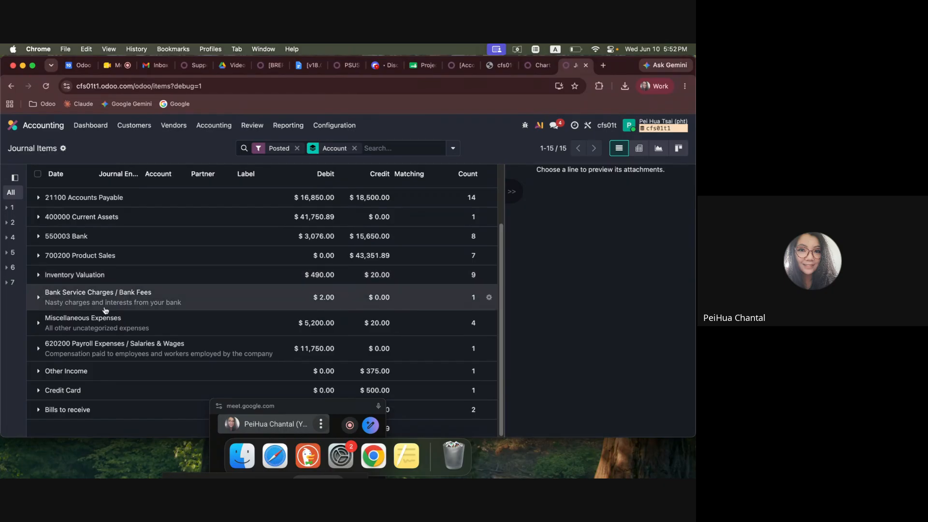
pyautogui.scroll(3, 105, 310)
pyautogui.click(114, 273)
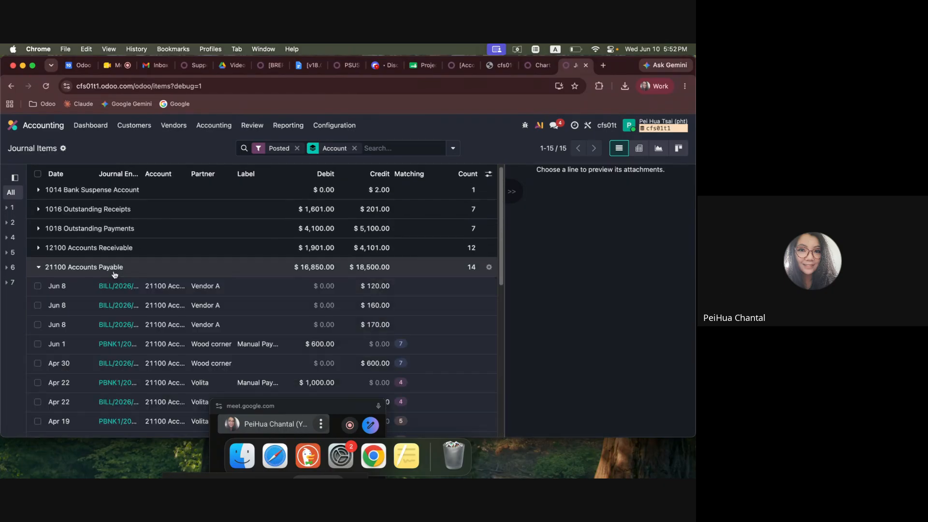
pyautogui.scroll(-5, 124, 324)
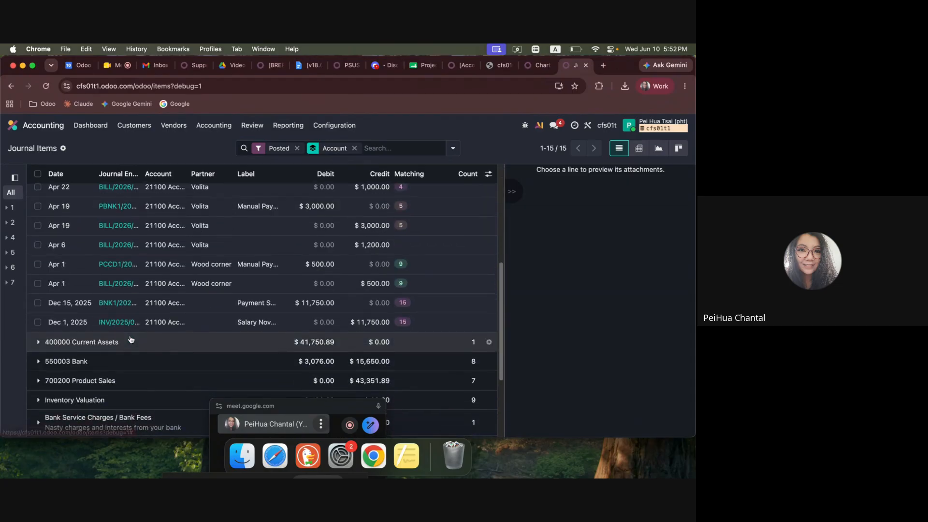
pyautogui.click(37, 303)
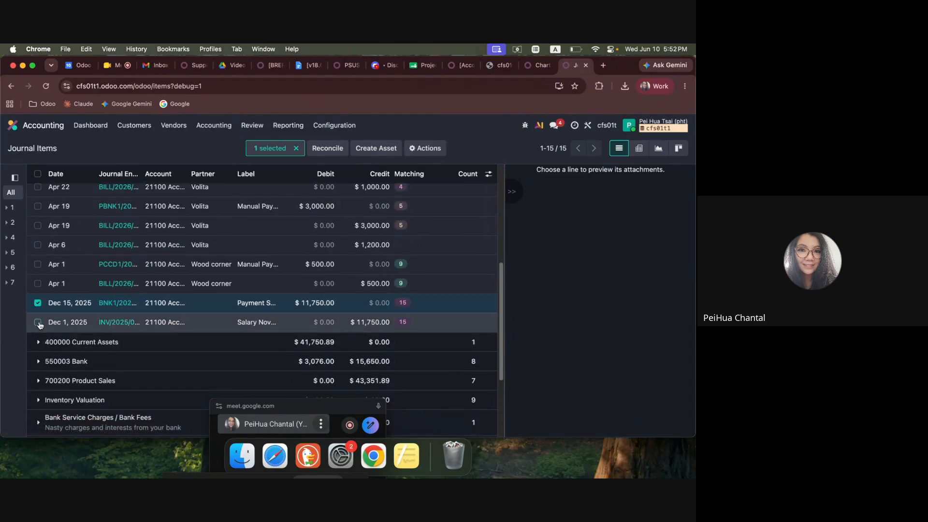
pyautogui.click(38, 323)
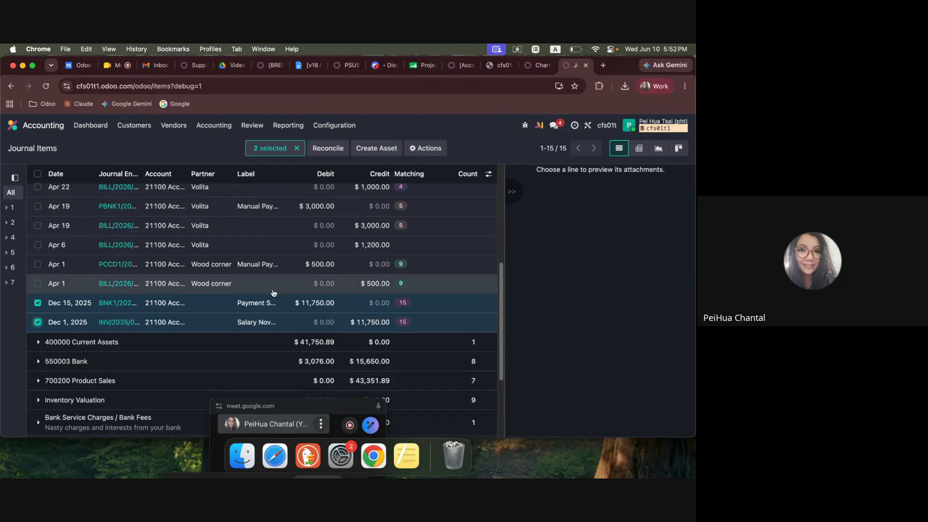
# Step: Open aml_import_template (1).xlsx, examine the matching_number column, and close it to return to the Journal Items
pyautogui.click(242, 456)
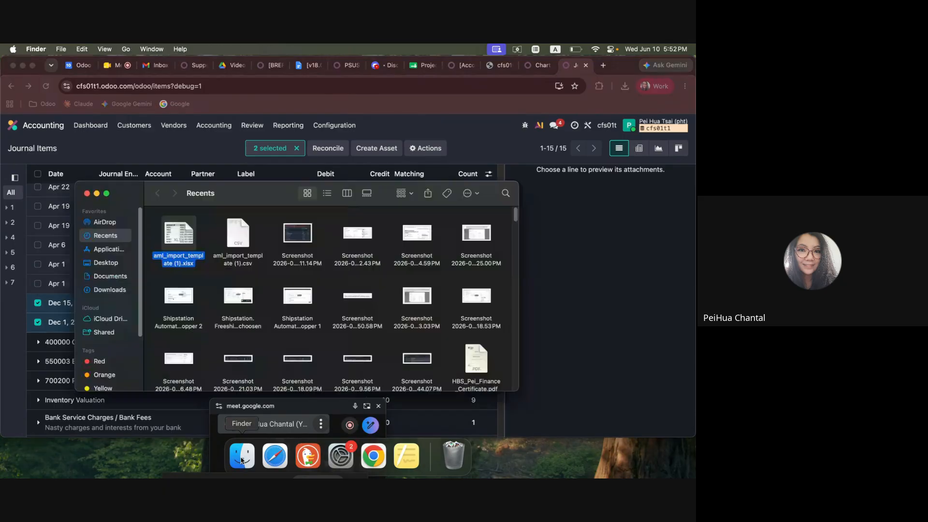
pyautogui.doubleClick(181, 249)
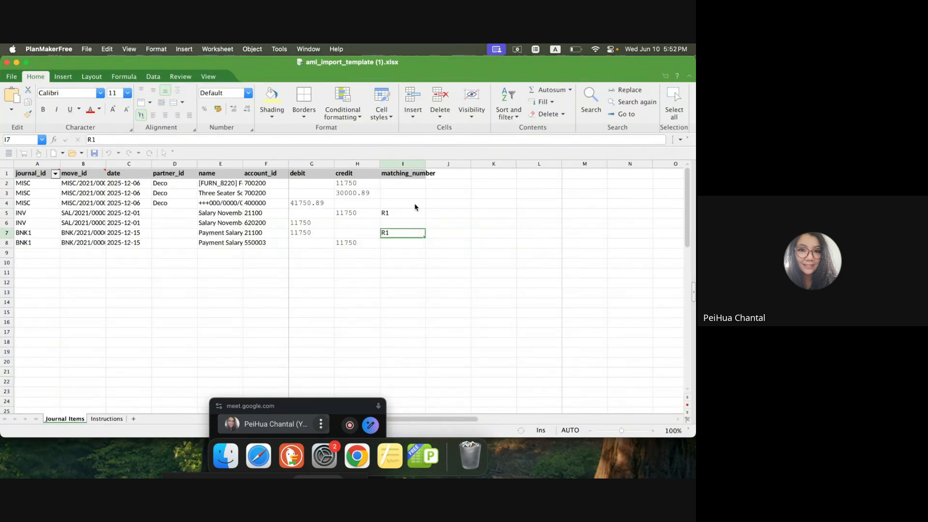
pyautogui.click(415, 207)
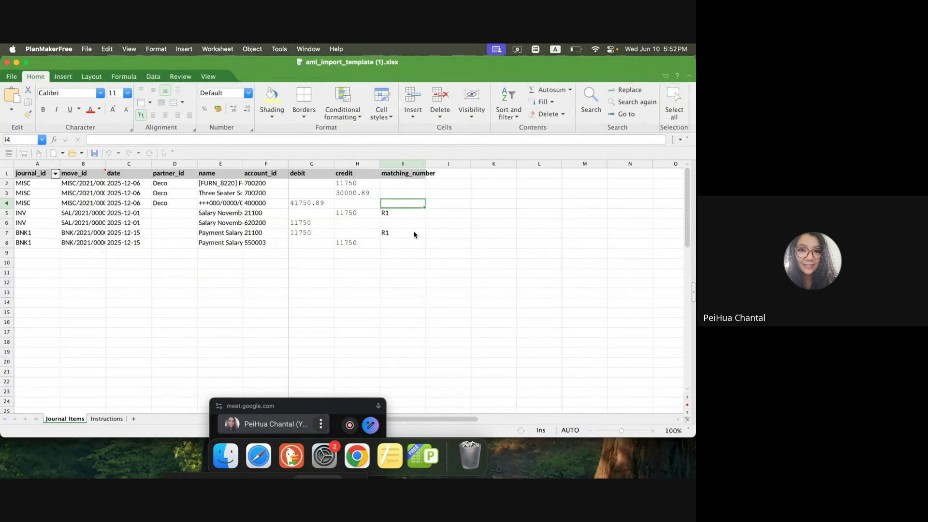
pyautogui.click(416, 234)
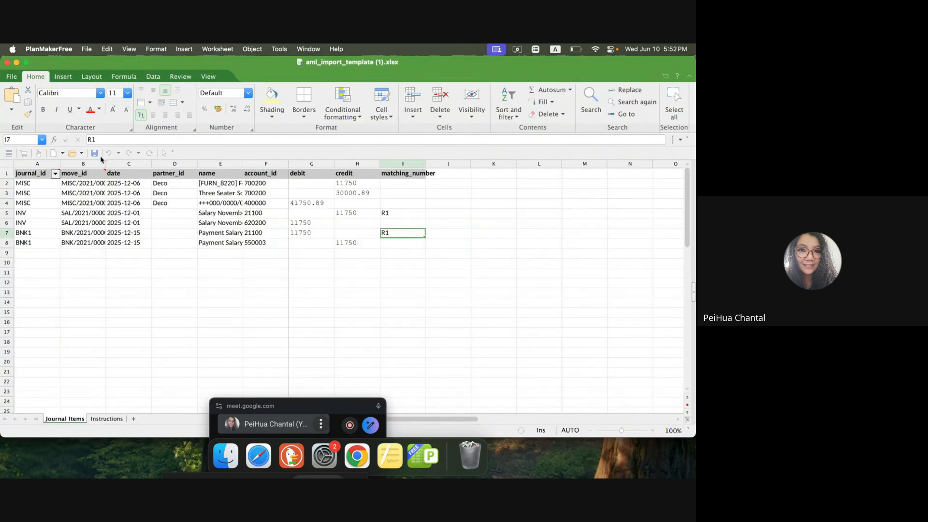
pyautogui.click(7, 62)
pyautogui.click(516, 224)
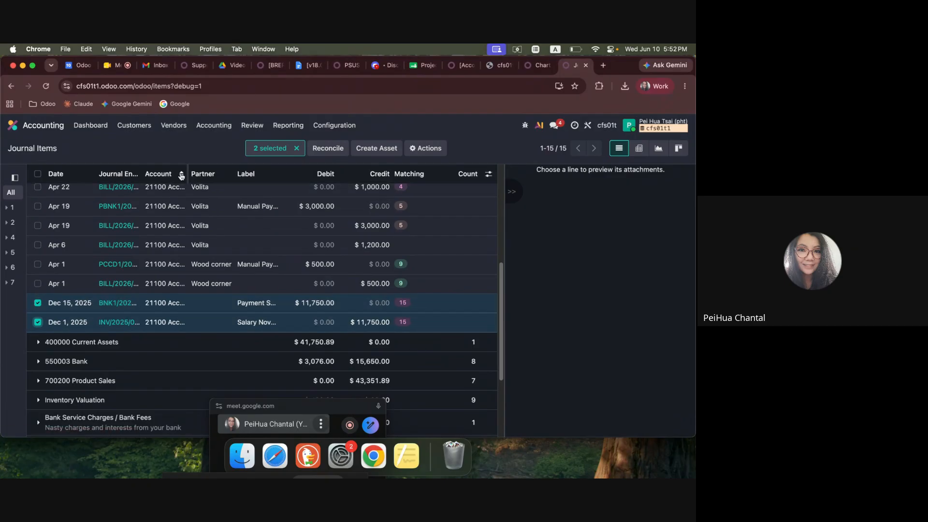
# Step: Widen the Account column of the Journal Items list
pyautogui.moveTo(189, 169); pyautogui.dragTo(223, 169)
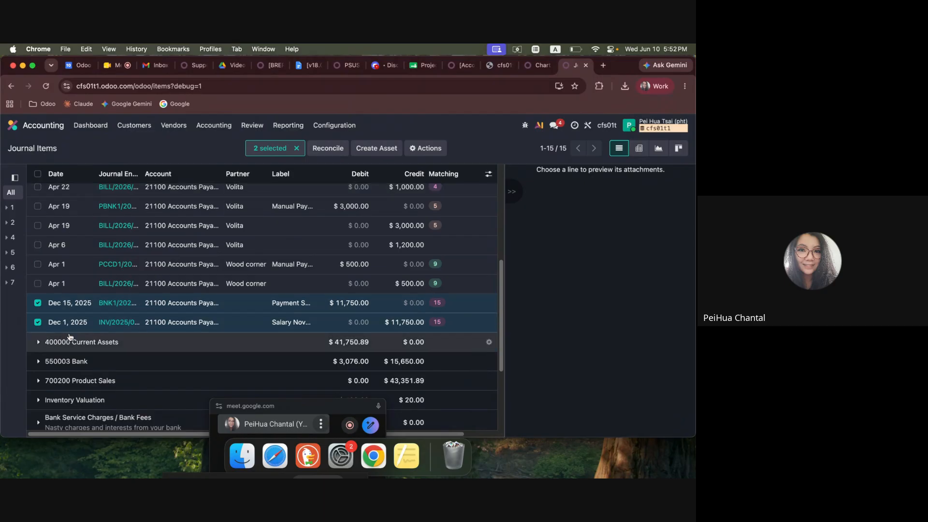
pyautogui.click(287, 126)
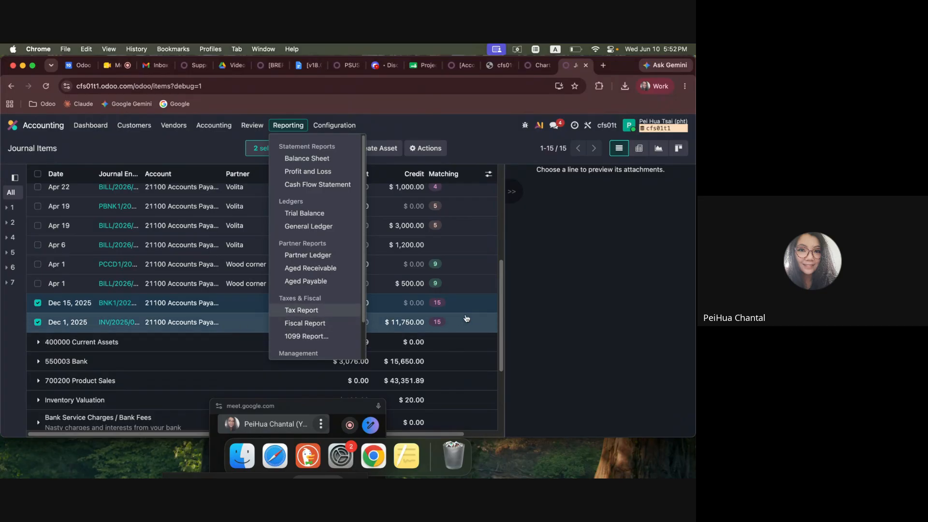
pyautogui.click(581, 329)
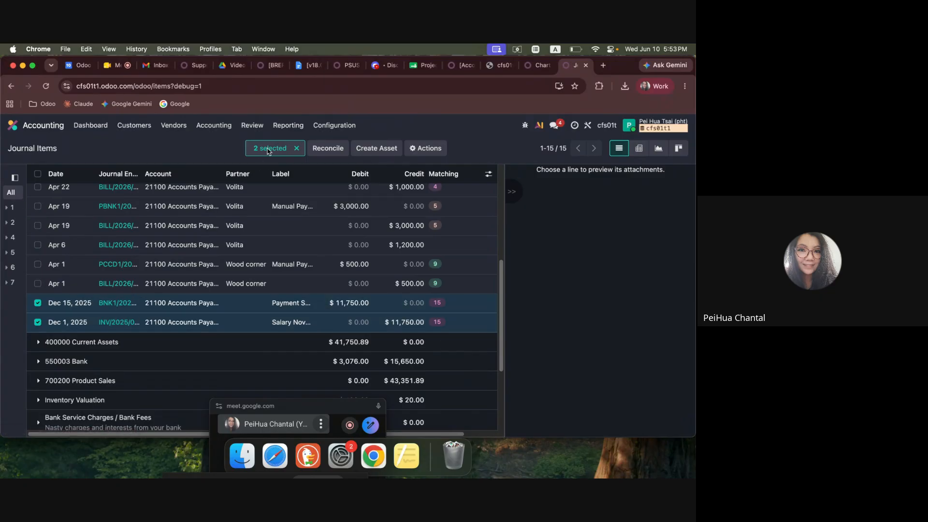
# Step: Open the Aged Payable report and set its specific date to 12/01/2025
pyautogui.click(288, 125)
pyautogui.click(296, 280)
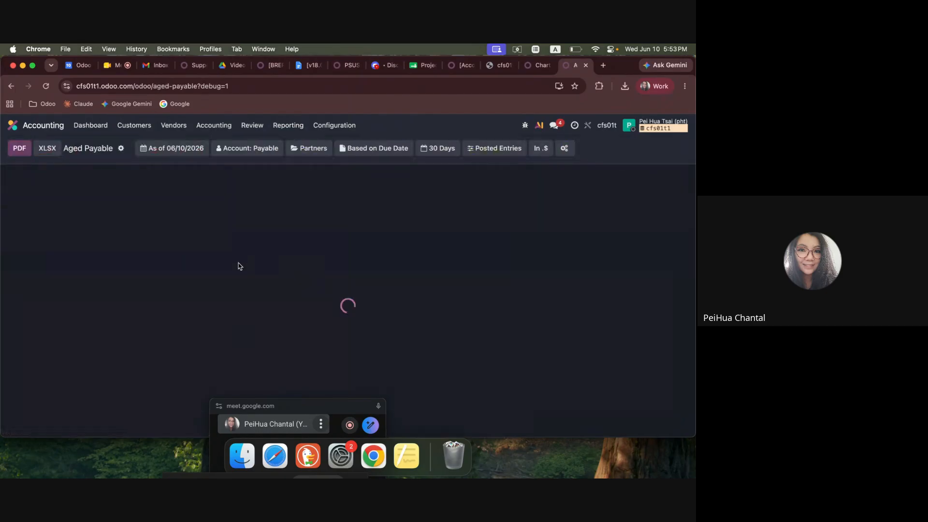
pyautogui.click(173, 147)
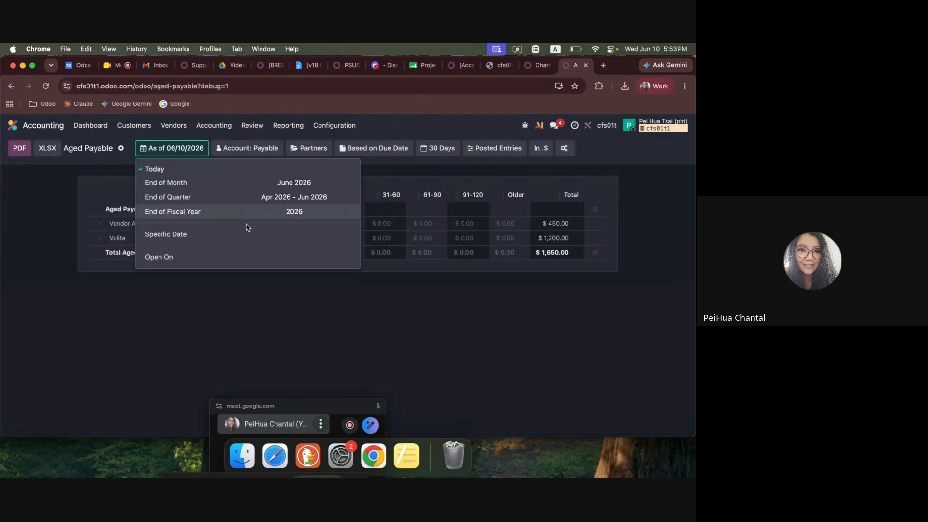
pyautogui.click(257, 242)
pyautogui.click(284, 237)
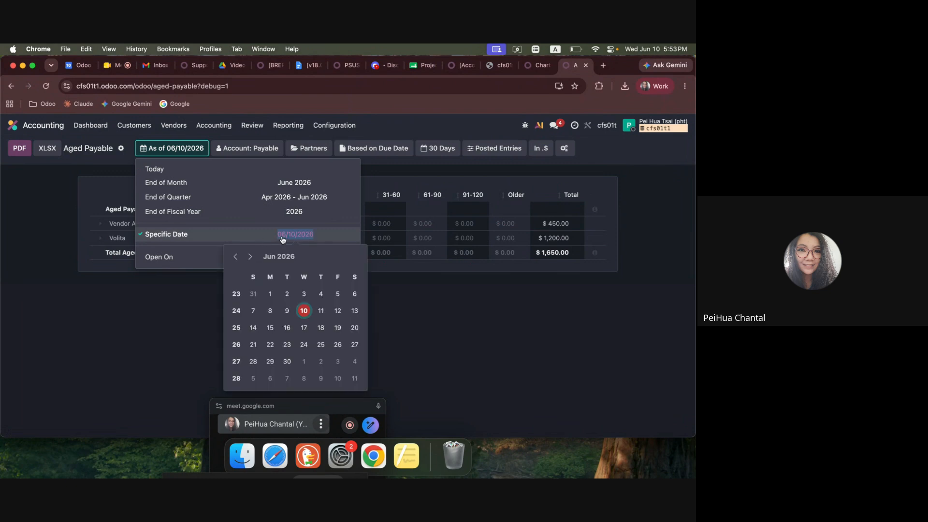
pyautogui.click(265, 255)
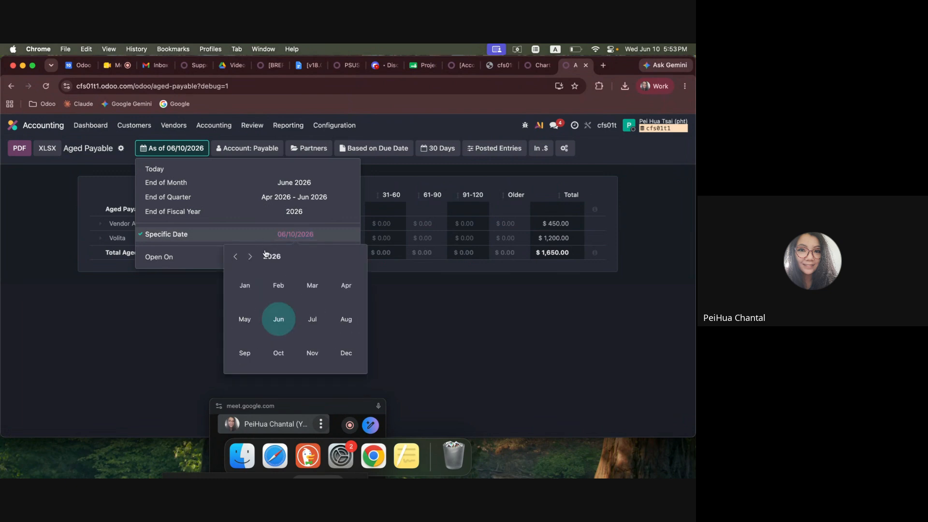
pyautogui.click(236, 260)
pyautogui.click(346, 359)
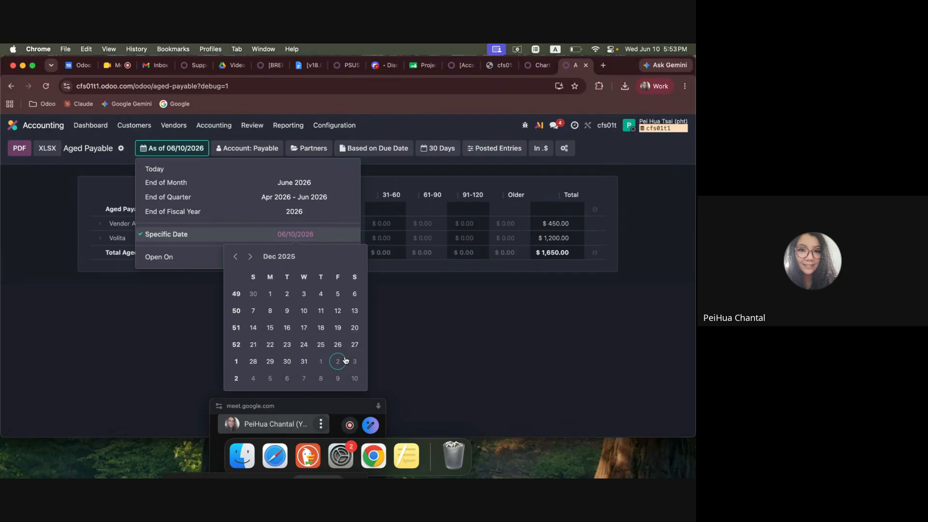
pyautogui.click(270, 293)
pyautogui.click(234, 321)
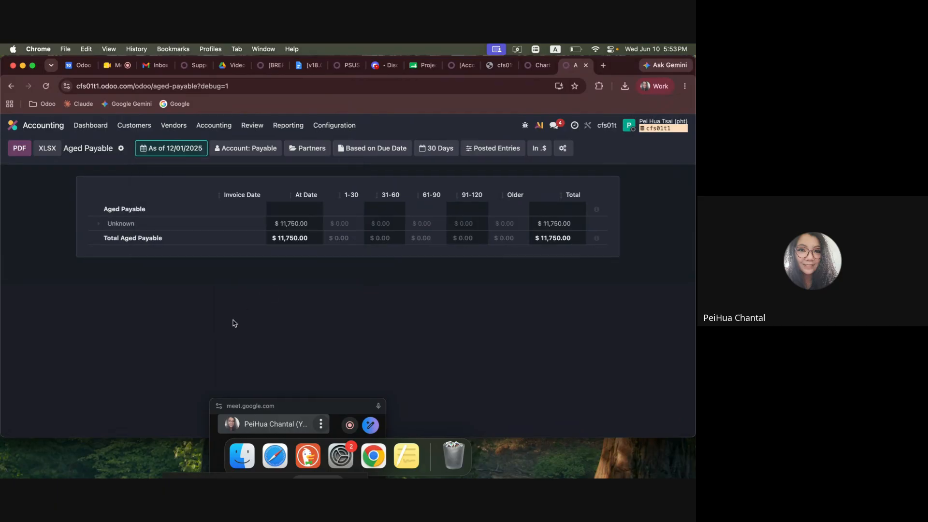
# Step: Expand the Unknown partner in the Aged Payable report and examine its Salary November 2021 line
pyautogui.click(150, 223)
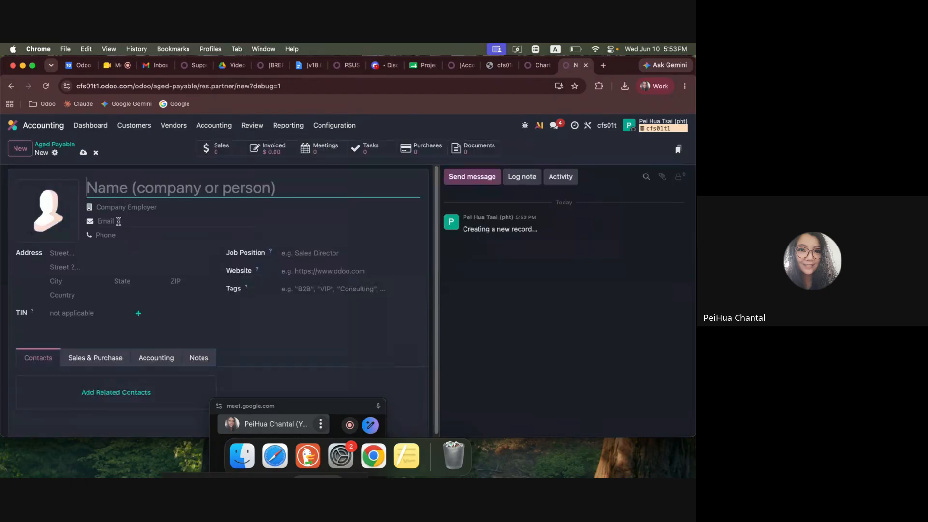
pyautogui.click(65, 145)
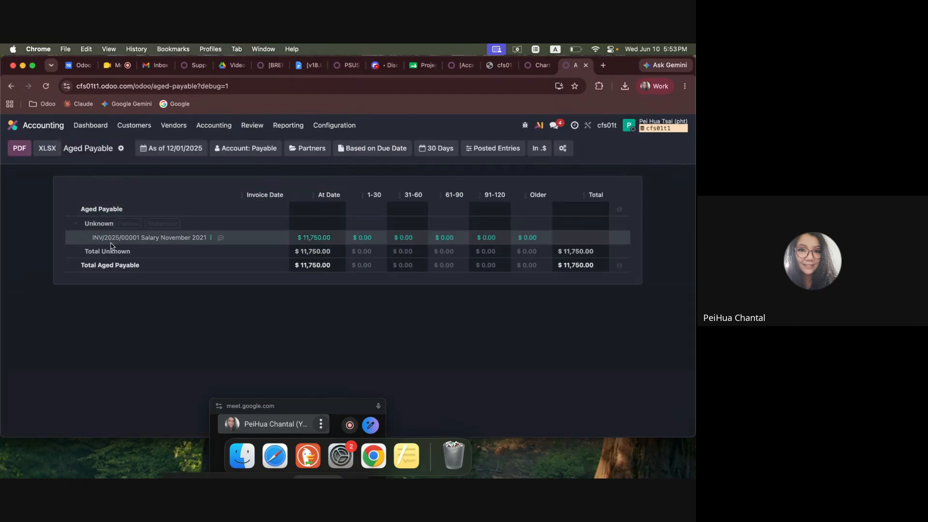
pyautogui.moveTo(147, 240); pyautogui.dragTo(249, 237)
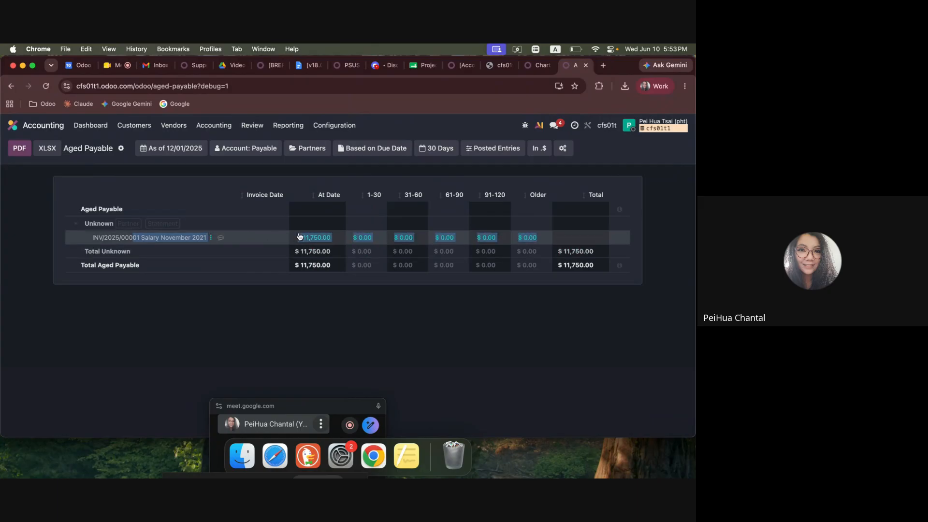
pyautogui.click(268, 325)
# Step: Open aml_import_template (1).xlsx, examine the dates of the salary and payment rows, and close it to return to the Aged Payable report
pyautogui.click(241, 455)
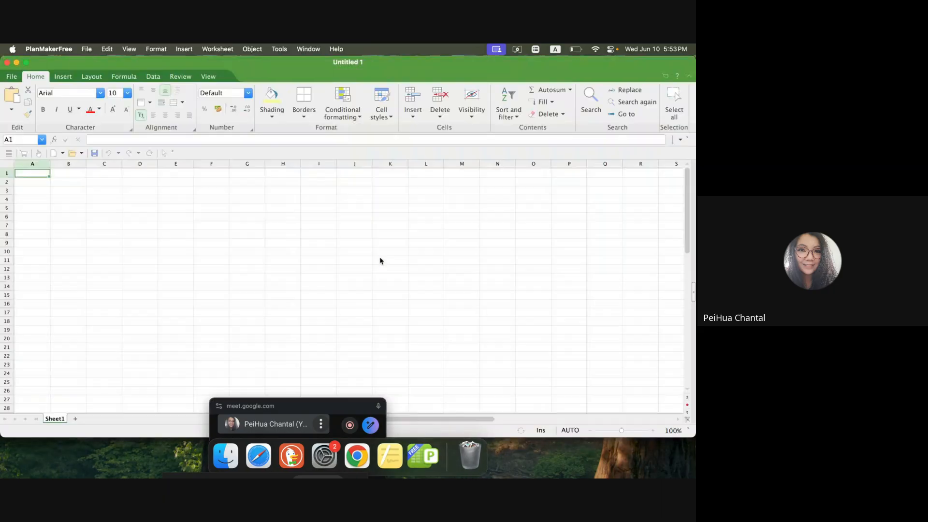
pyautogui.click(177, 222)
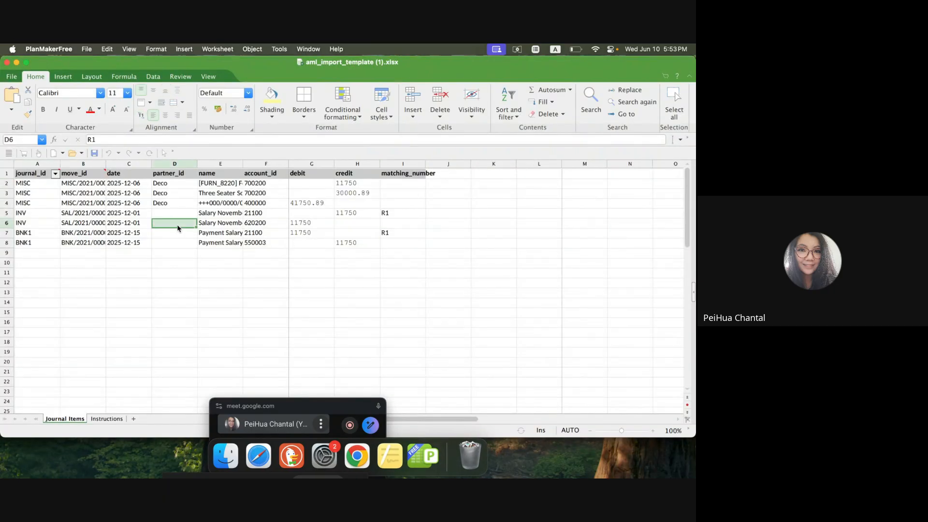
pyautogui.click(7, 62)
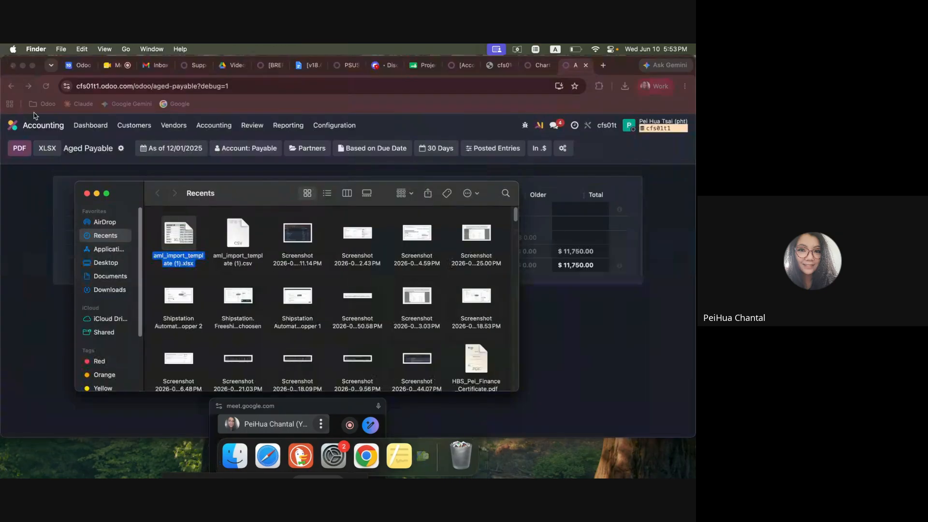
pyautogui.click(86, 193)
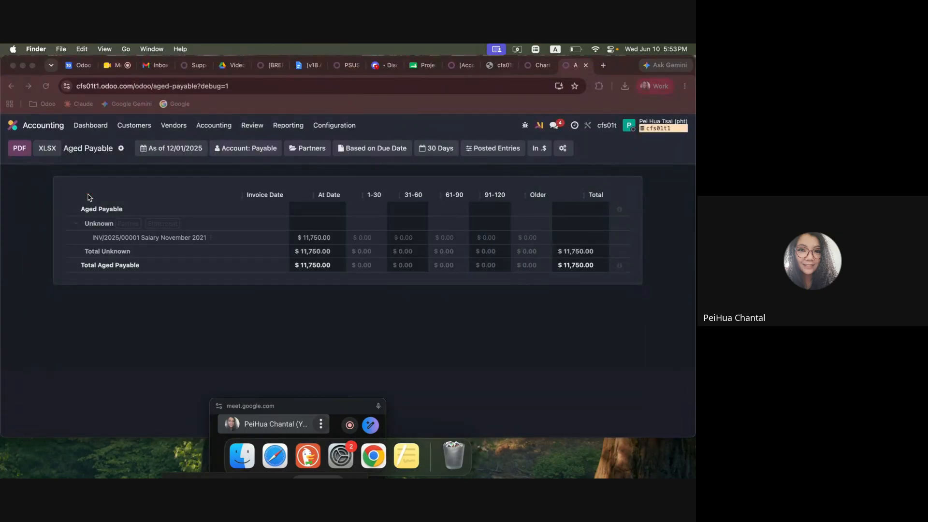
# Step: Set the Aged Payable report's specific date to 12/15/2025
pyautogui.click(148, 152)
pyautogui.click(148, 150)
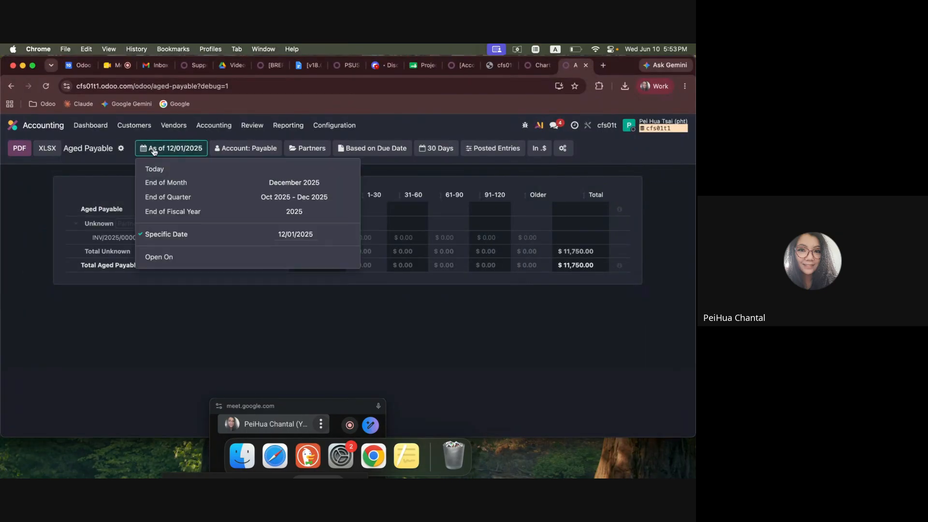
pyautogui.click(303, 239)
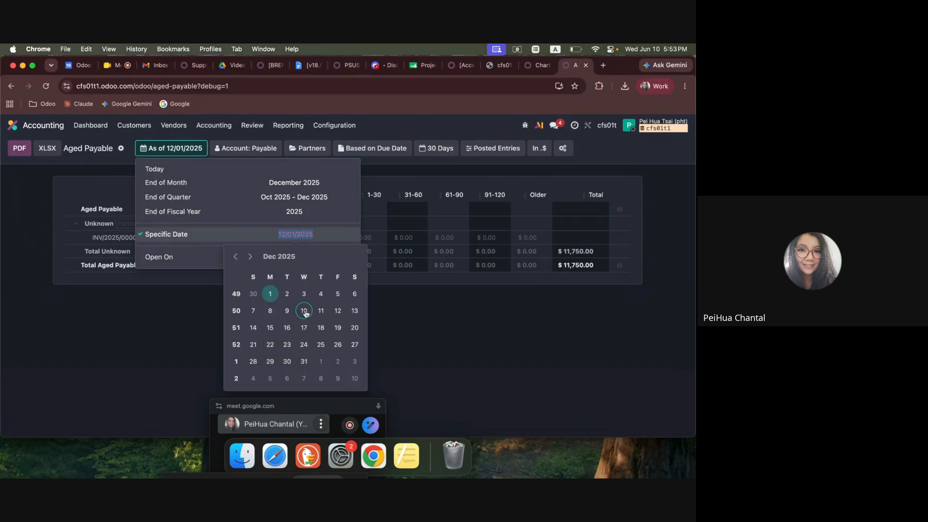
pyautogui.click(270, 328)
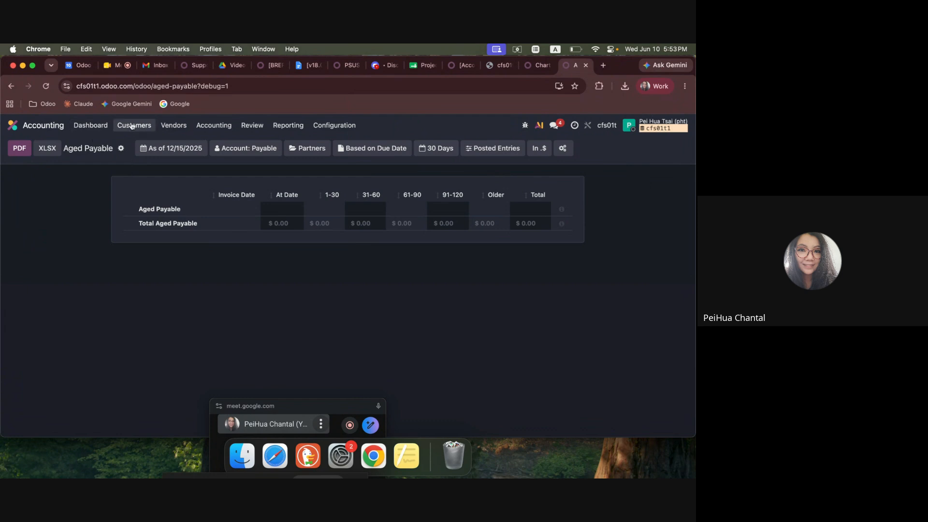
# Step: Return to the Accounting dashboard, reopen aml_import_template (1).xlsx to examine the three MISC rows, and close the spreadsheet
pyautogui.click(91, 126)
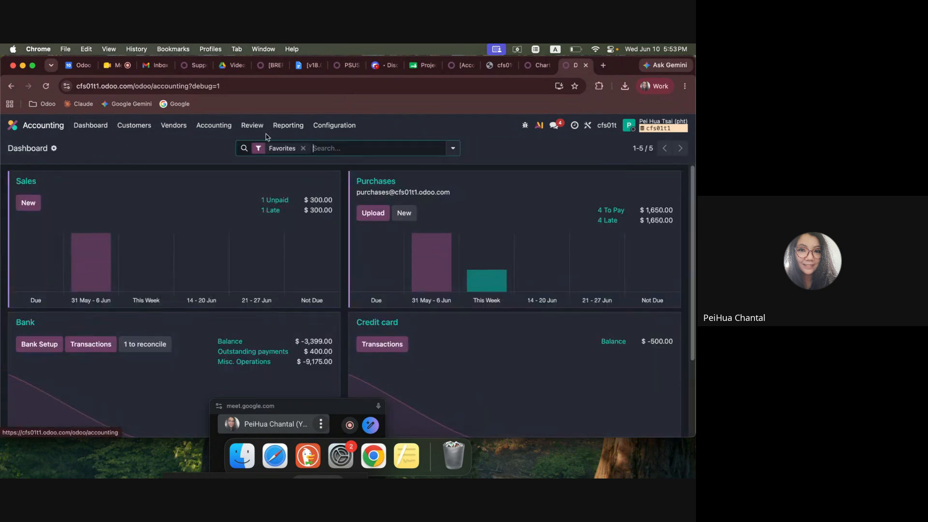
pyautogui.click(243, 452)
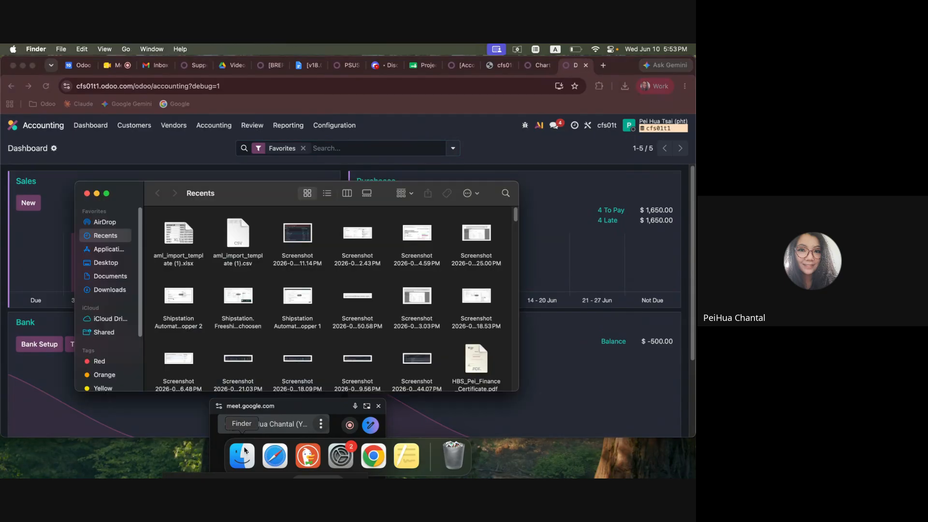
pyautogui.doubleClick(178, 261)
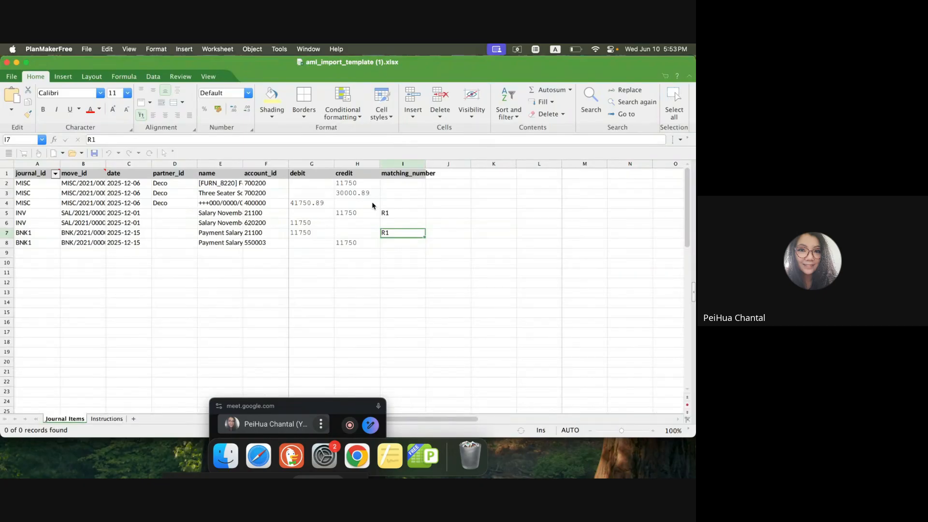
pyautogui.moveTo(387, 204); pyautogui.dragTo(4, 187)
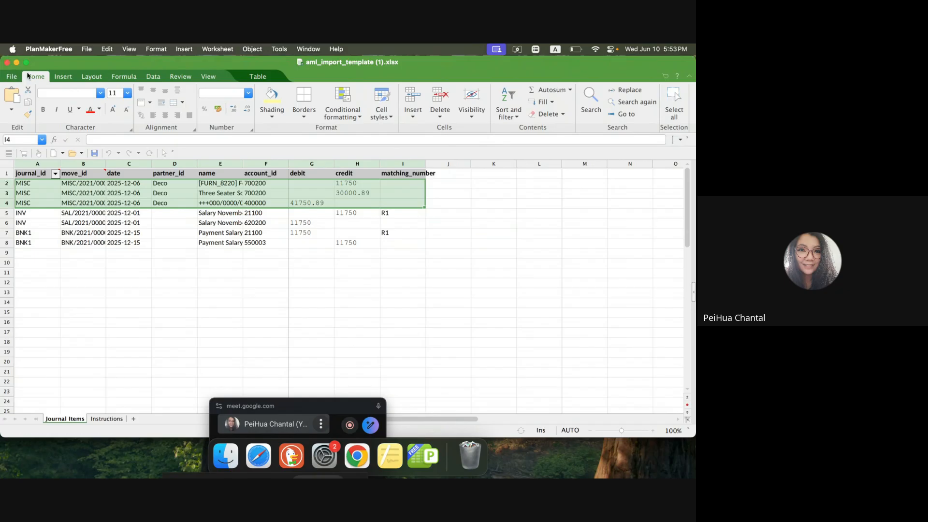
pyautogui.click(7, 63)
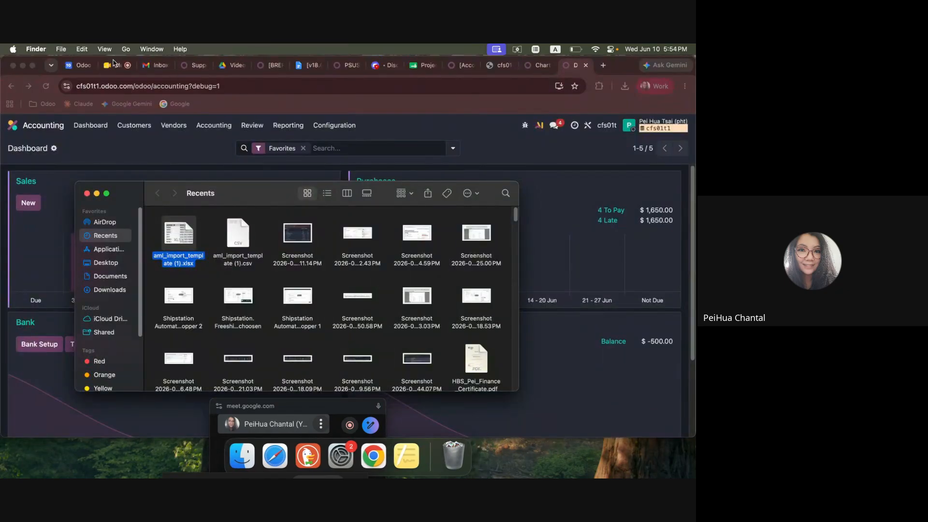
pyautogui.click(113, 63)
pyautogui.click(466, 418)
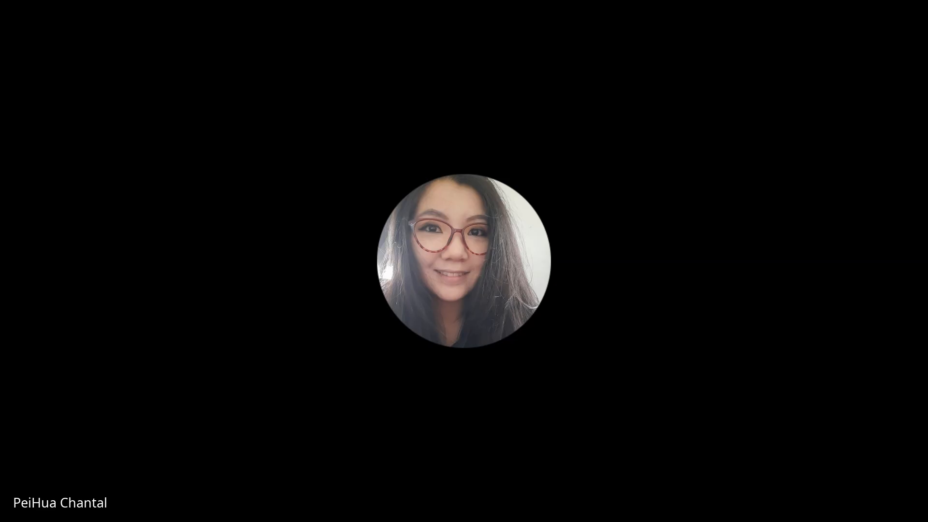